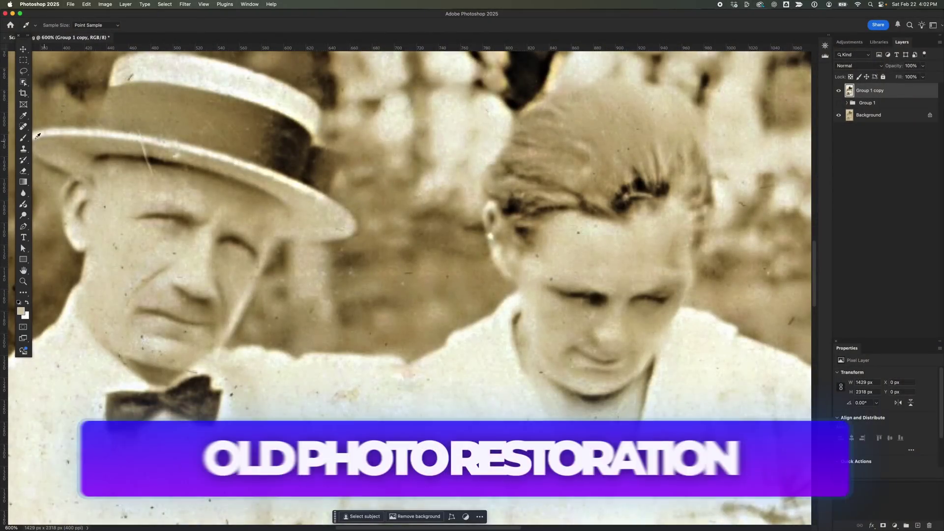
# Show the original sepia scan of the seated couple as a single Background layer.
pyautogui.click(23, 126)
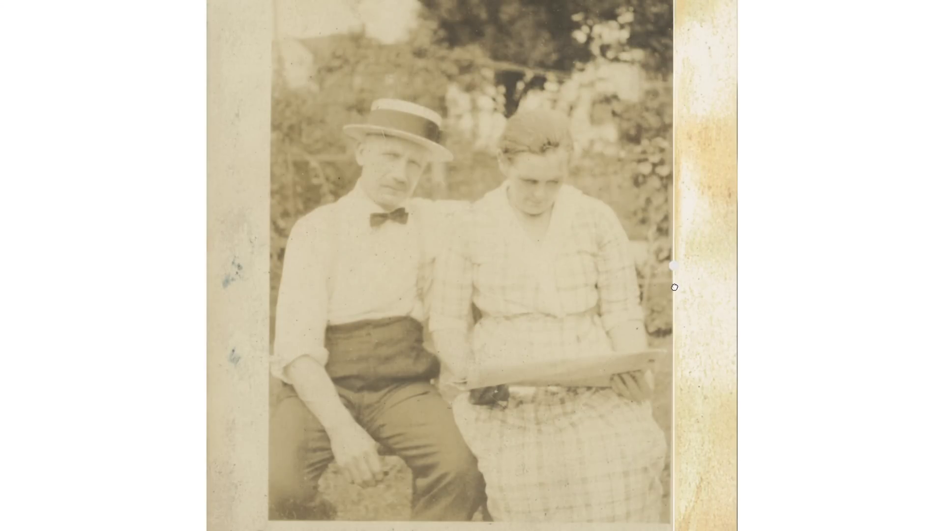
pyautogui.moveTo(708, 291); pyautogui.dragTo(211, 368)
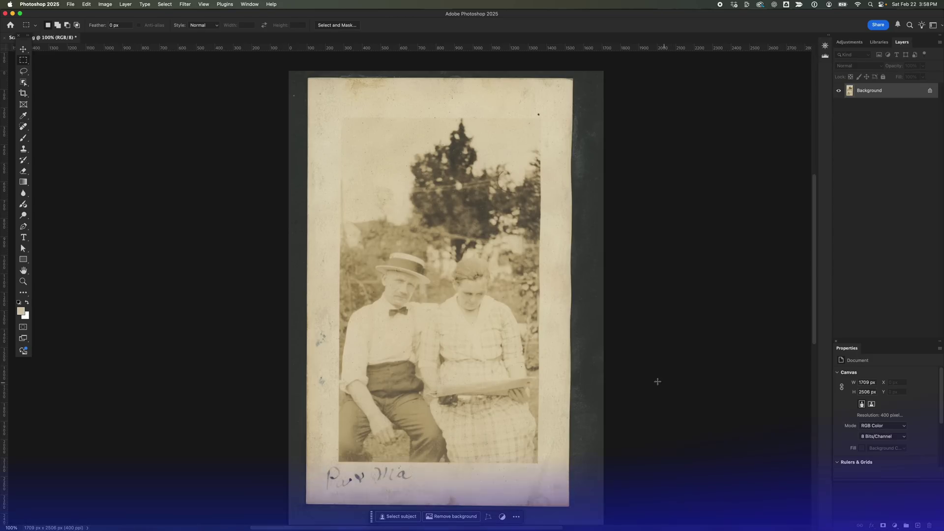
# Crop the scan to 1429 × 2318 px, trimming off the dark scanner border.
pyautogui.scroll(-1, 656, 369)
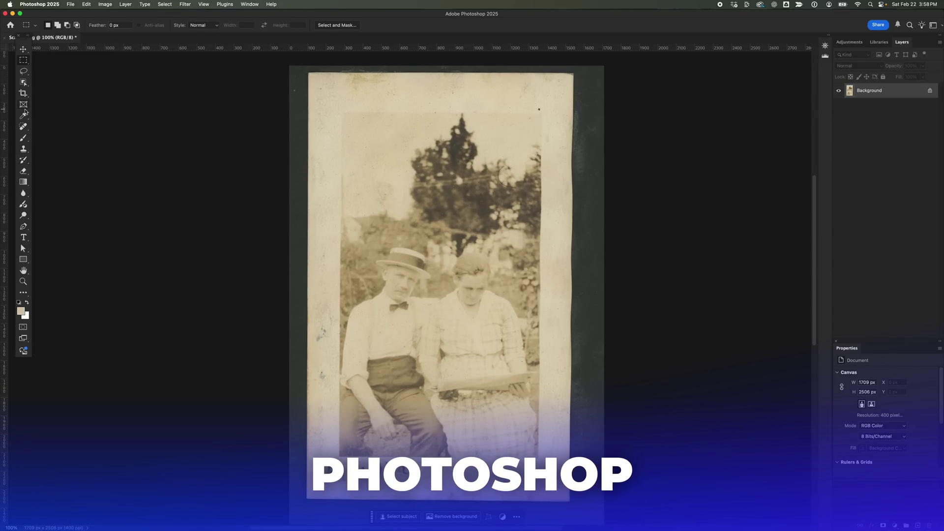
pyautogui.moveTo(24, 93); pyautogui.dragTo(52, 92)
pyautogui.moveTo(596, 514); pyautogui.dragTo(572, 504)
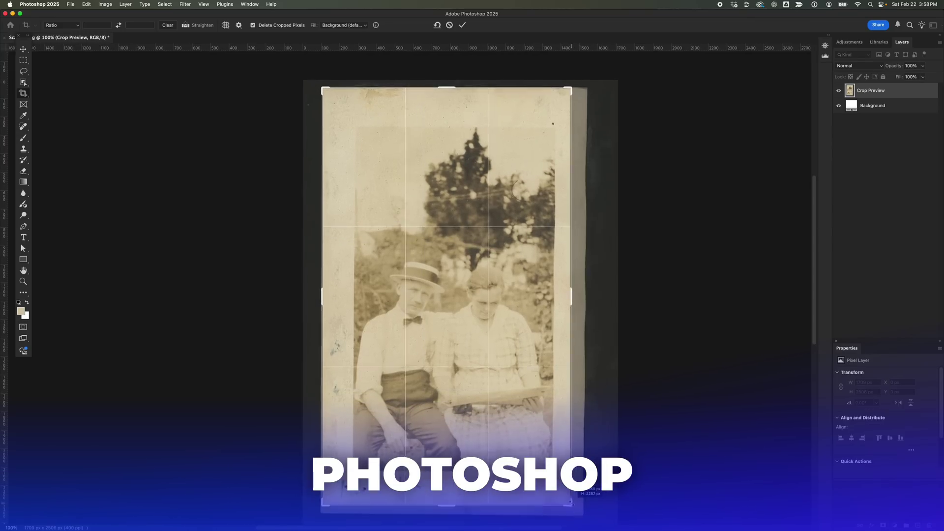
pyautogui.press('Return')
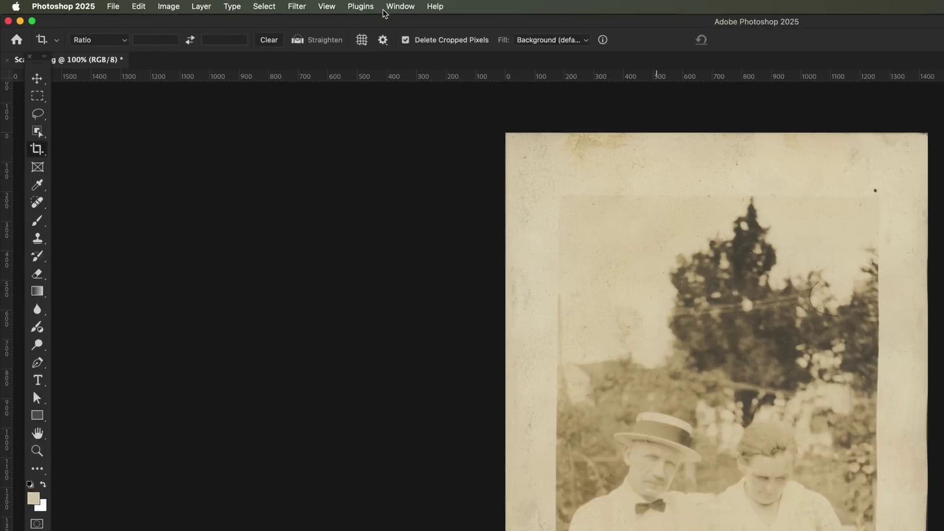
pyautogui.click(186, 4)
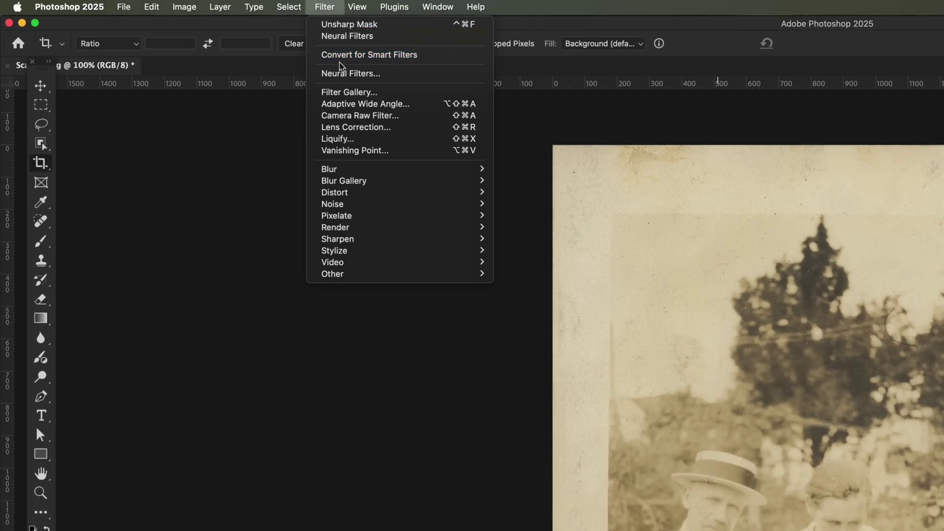
# Apply the Photo Restoration neural filter with scratch reduction 5, output as new Layer 1.
pyautogui.click(343, 74)
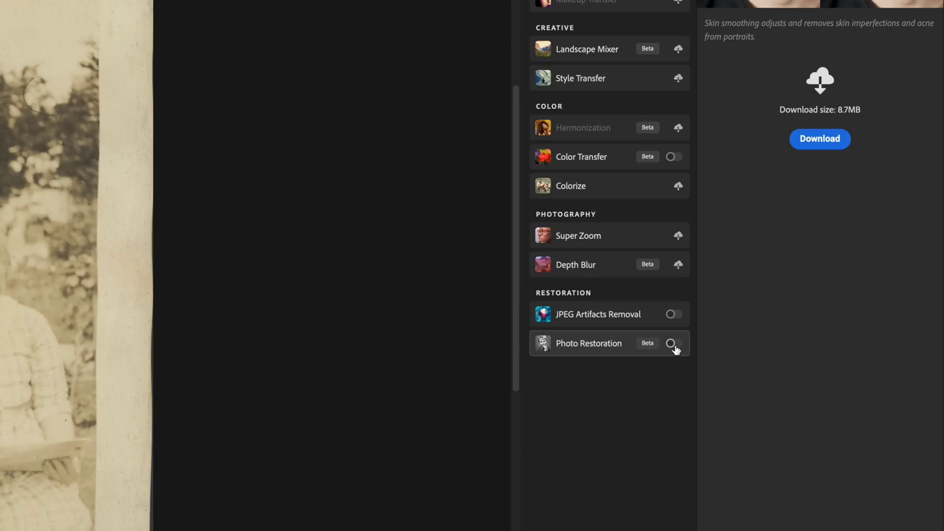
pyautogui.click(673, 343)
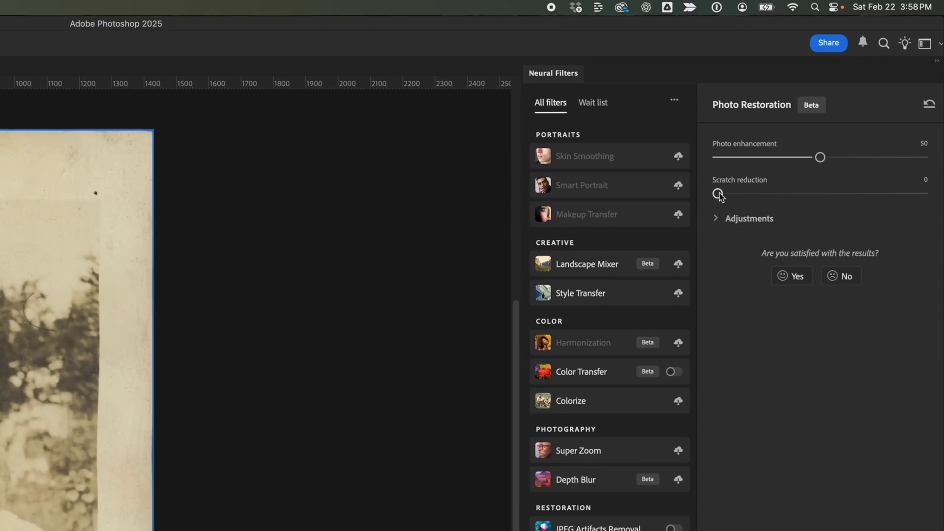
pyautogui.moveTo(718, 195); pyautogui.dragTo(725, 197)
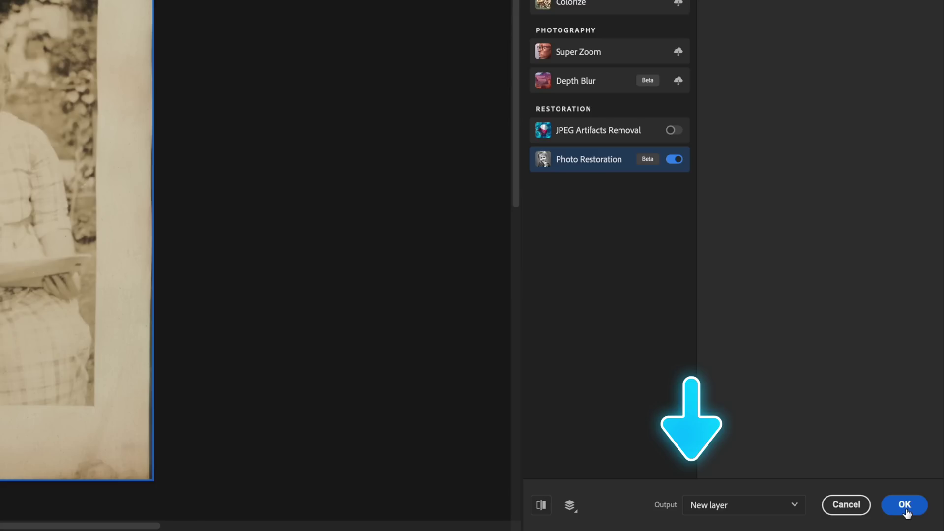
pyautogui.click(777, 505)
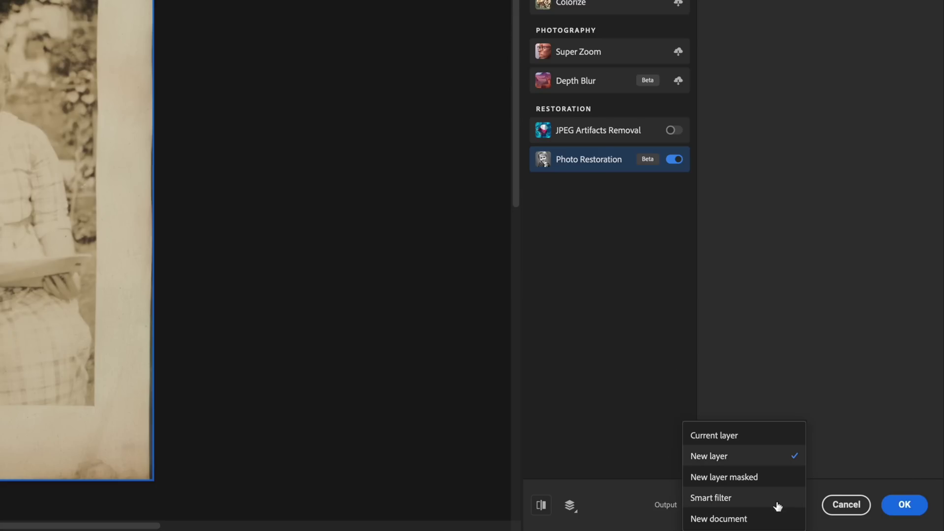
pyautogui.click(766, 458)
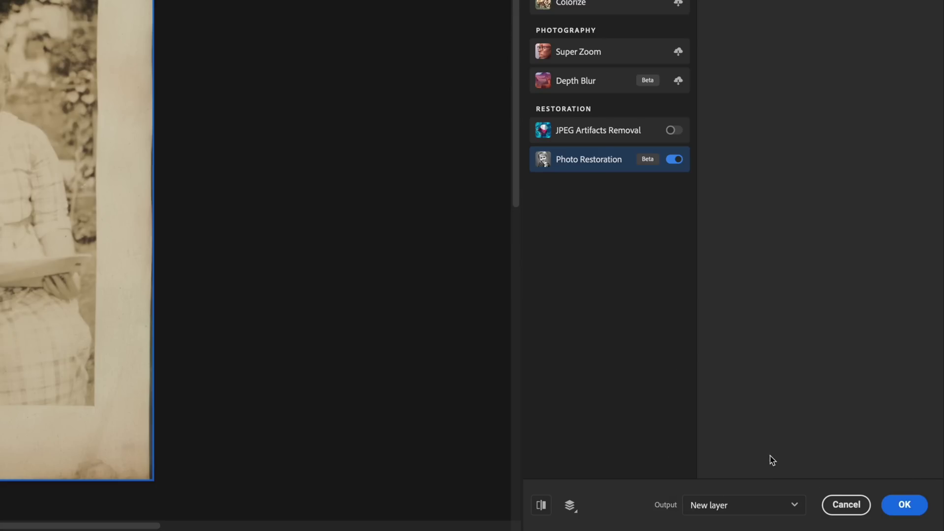
pyautogui.click(906, 507)
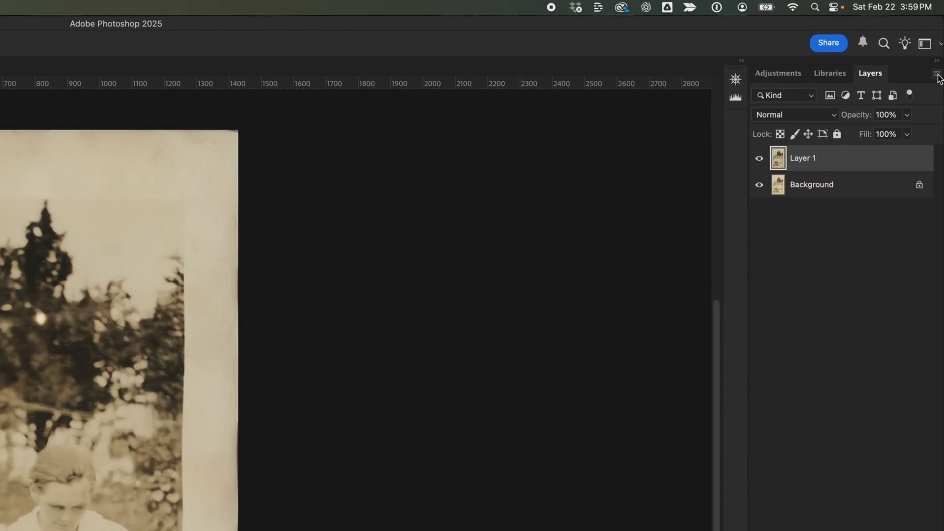
# Duplicate the restored layer as Layer 1 copy.
pyautogui.click(936, 74)
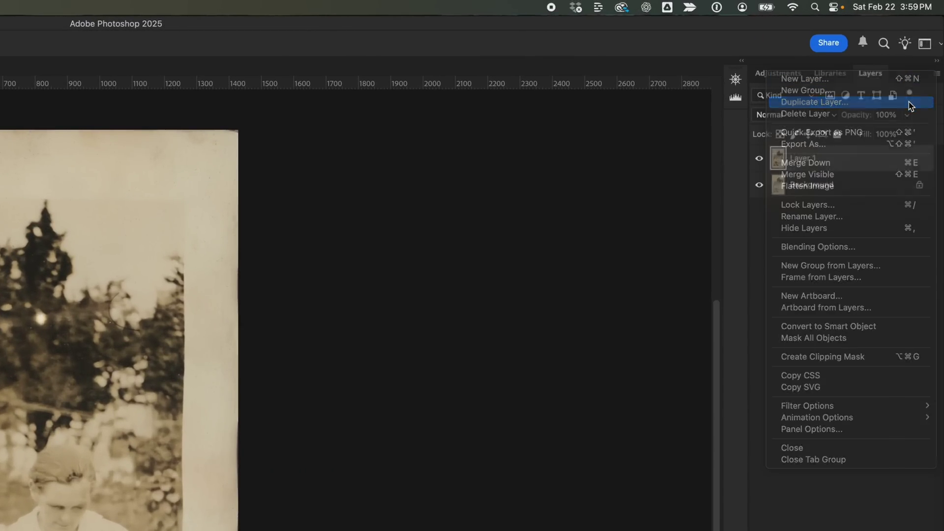
pyautogui.click(911, 107)
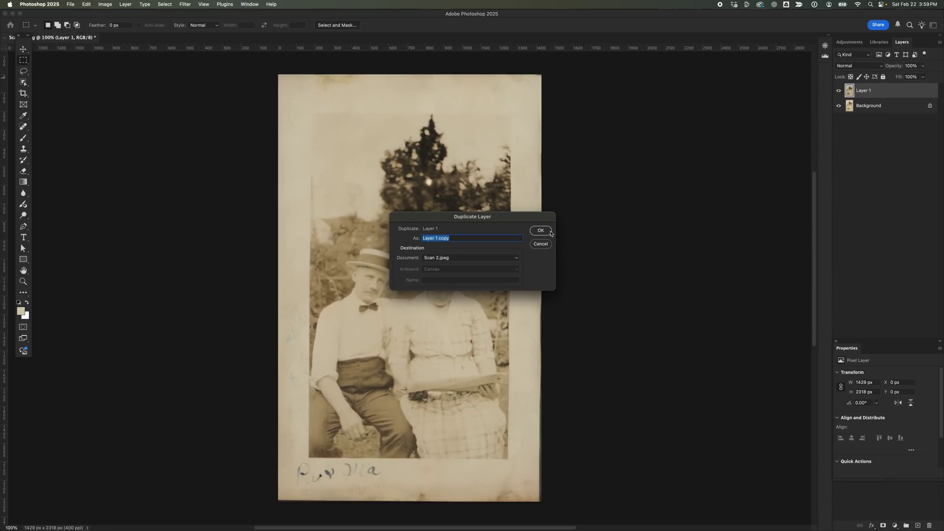
pyautogui.click(541, 230)
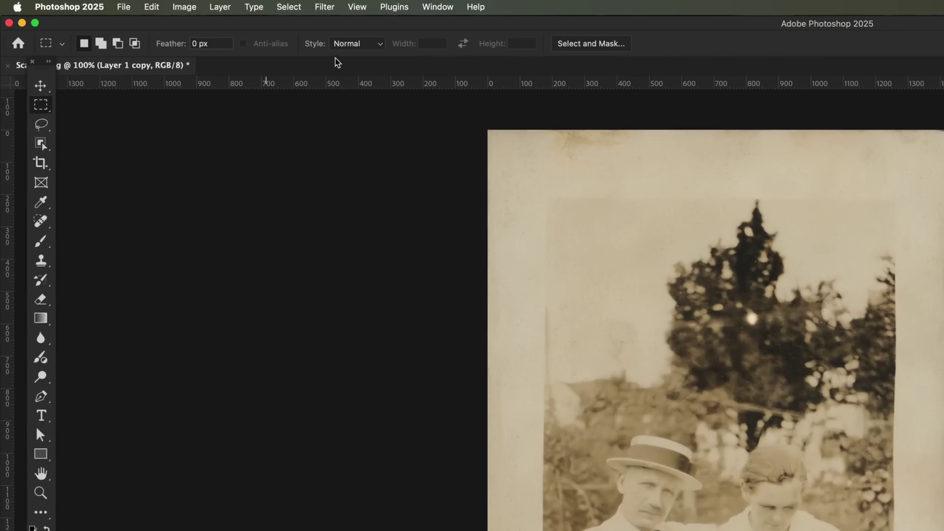
# Set Unsharp Mask on the copy to Amount 75%, Radius 6.3 px, Threshold 1.
pyautogui.click(186, 5)
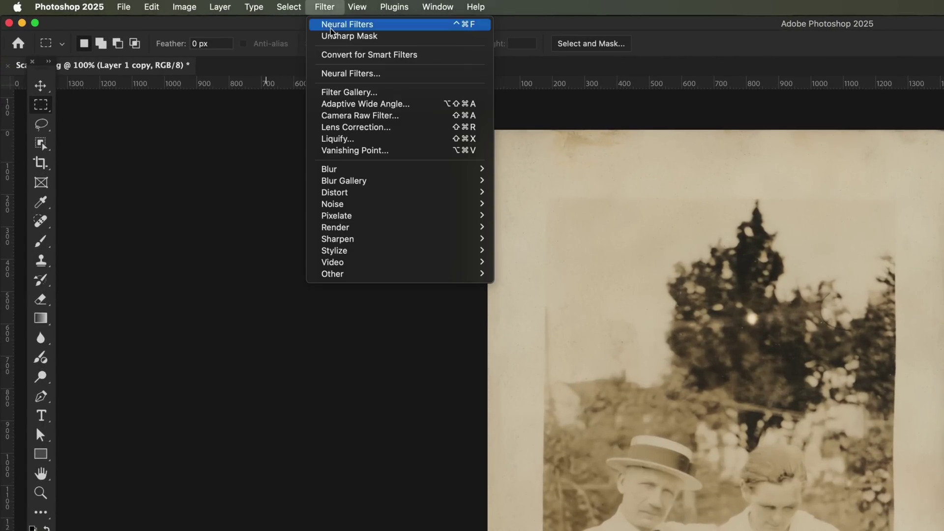
pyautogui.moveTo(381, 240)
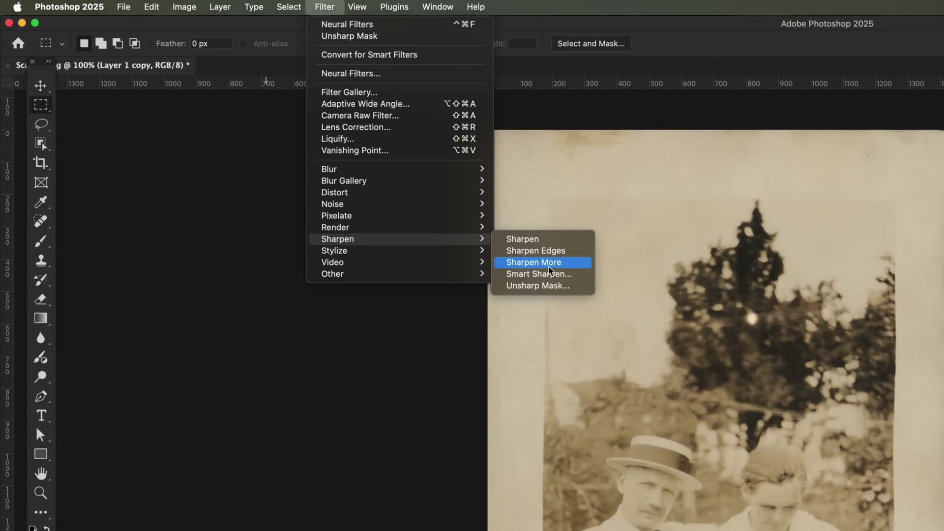
pyautogui.click(553, 287)
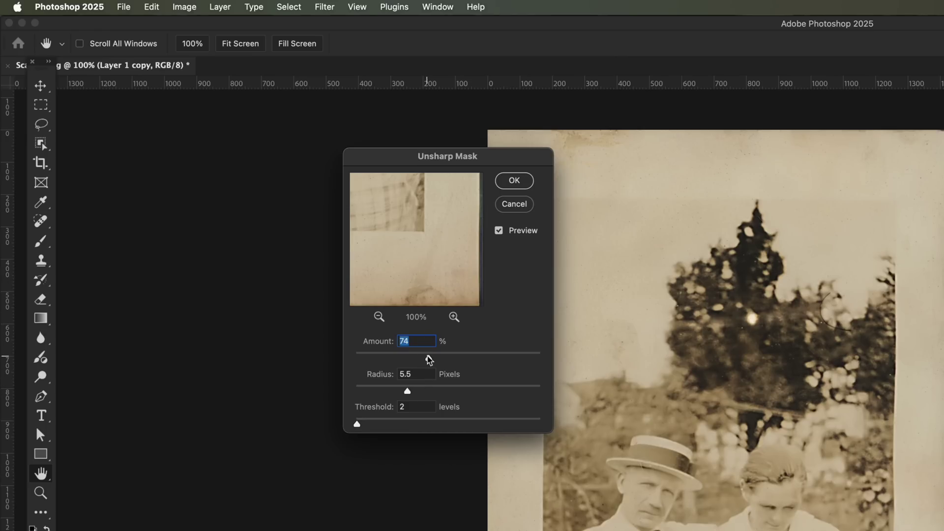
pyautogui.moveTo(429, 360); pyautogui.dragTo(430, 360)
pyautogui.click(412, 390)
pyautogui.click(361, 425)
# Commit the sharpening, then duplicate it as Layer 1 copy 2 blended in Multiply.
pyautogui.click(521, 185)
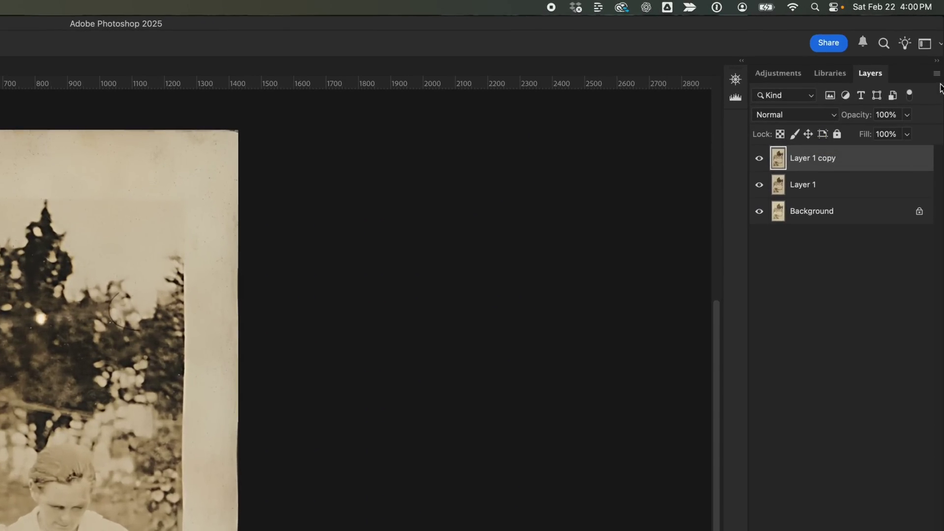
pyautogui.click(936, 74)
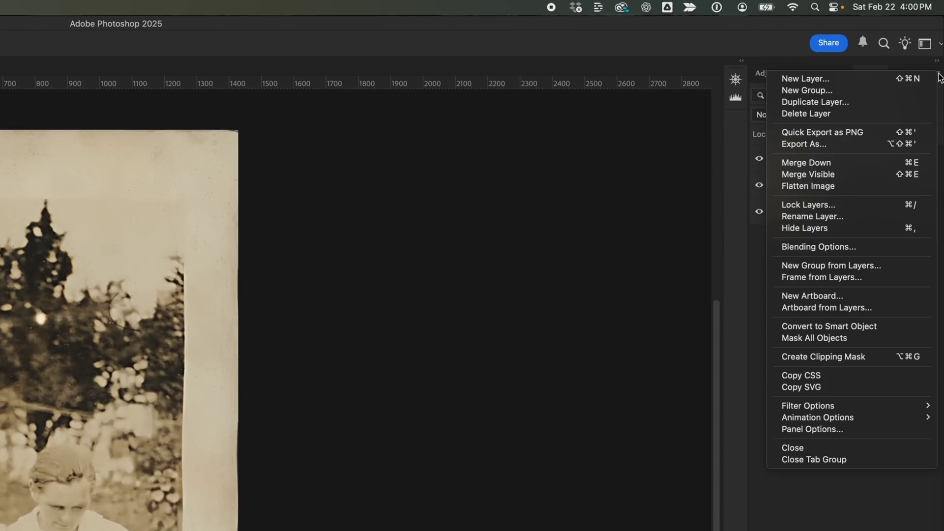
pyautogui.click(905, 101)
pyautogui.click(237, 403)
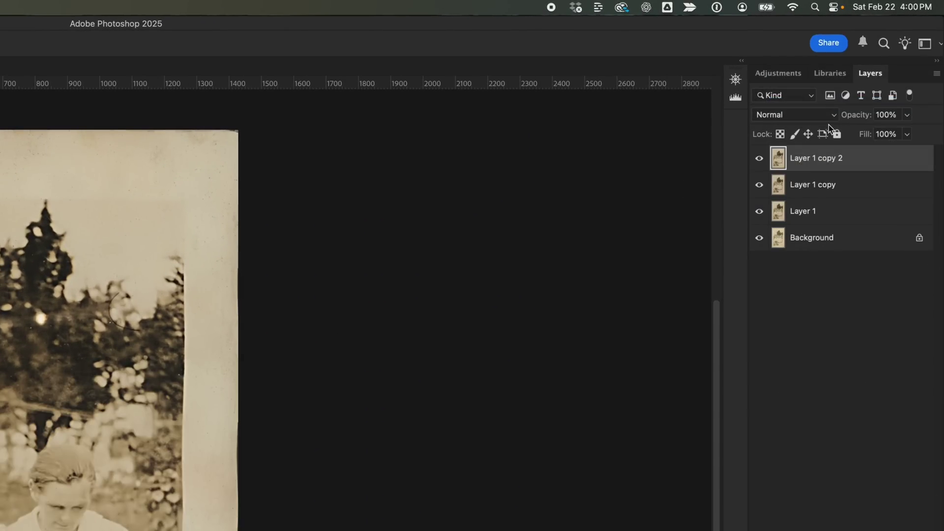
pyautogui.click(817, 117)
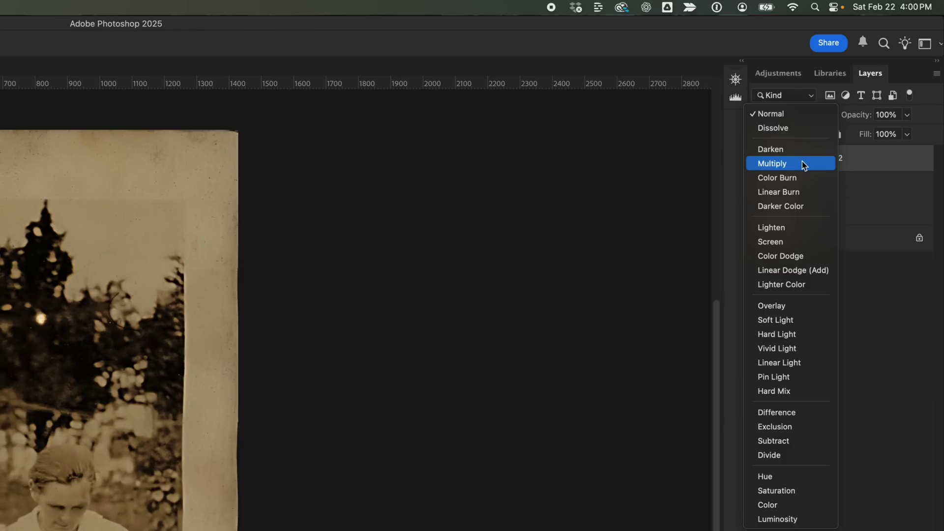
pyautogui.click(802, 164)
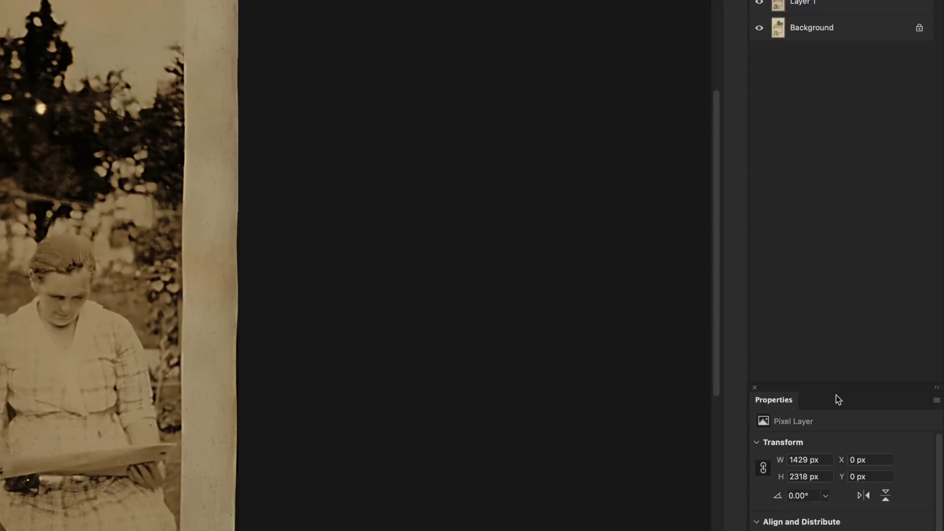
# Add a Levels 1 adjustment with white point 191, sampling the paper as pure white.
pyautogui.click(857, 521)
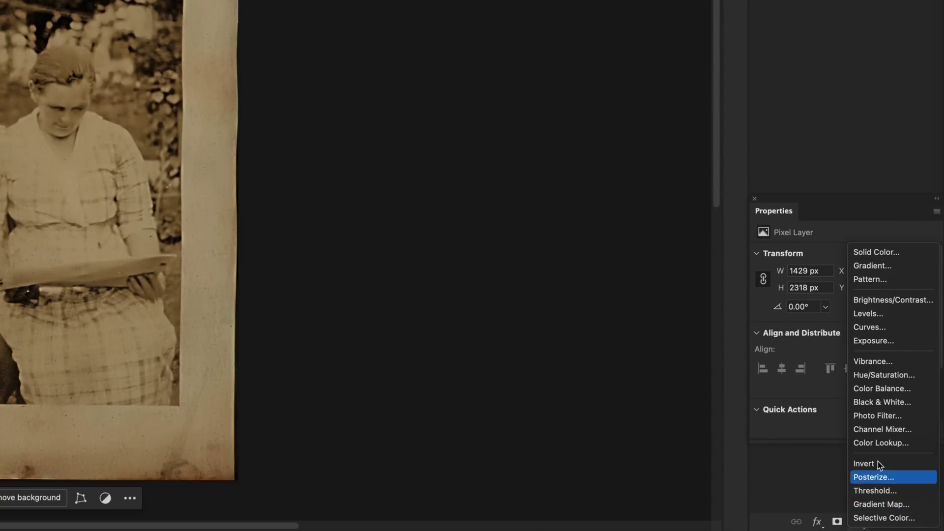
pyautogui.click(900, 314)
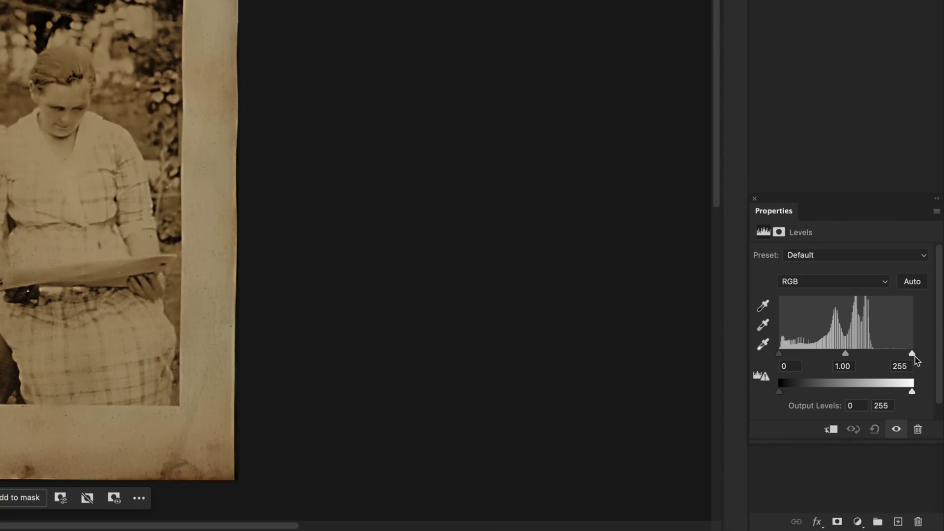
pyautogui.moveTo(912, 353); pyautogui.dragTo(879, 354)
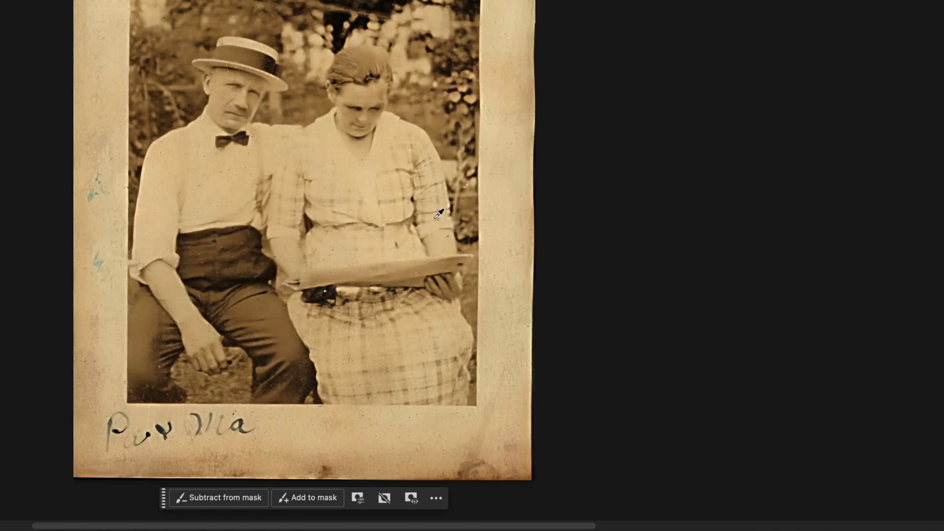
pyautogui.click(371, 173)
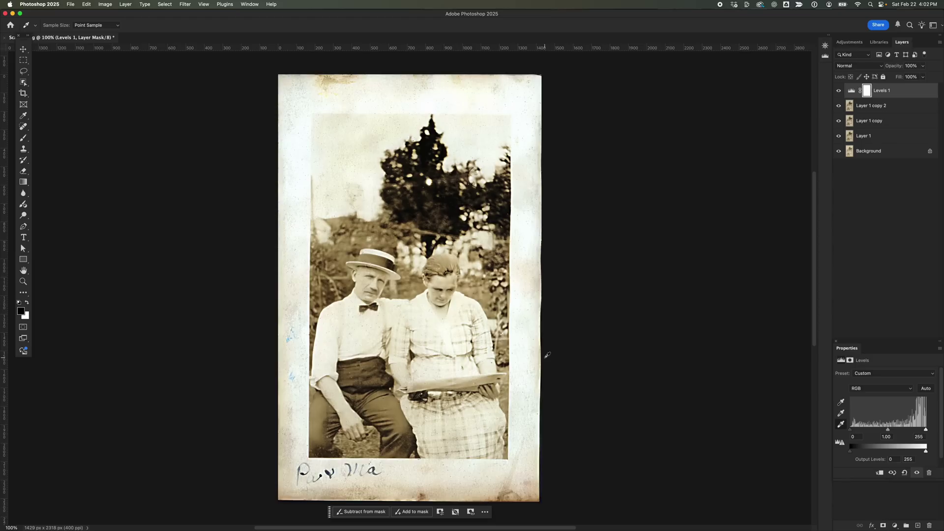
pyautogui.press('shift')
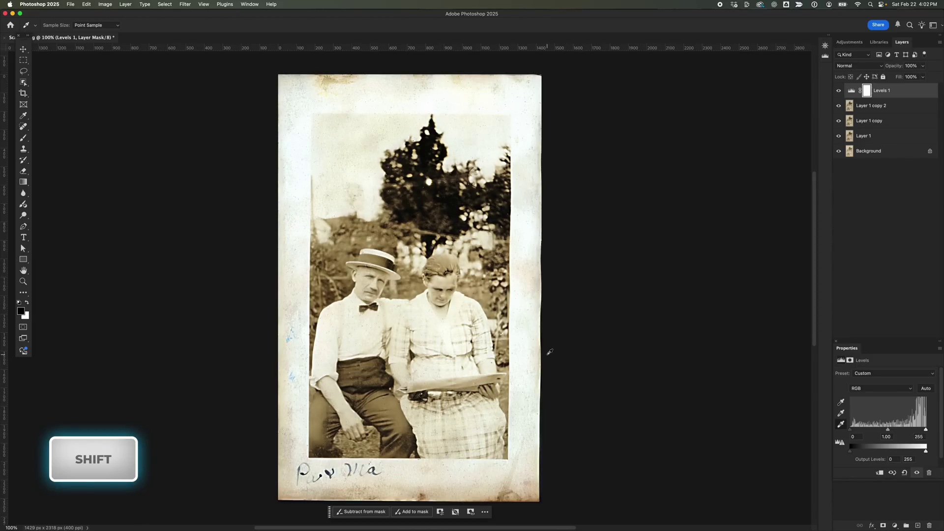
# Group Levels 1 through Layer 1 into Group 1.
pyautogui.keyDown('shift'); pyautogui.click(889, 138); pyautogui.keyUp('shift')
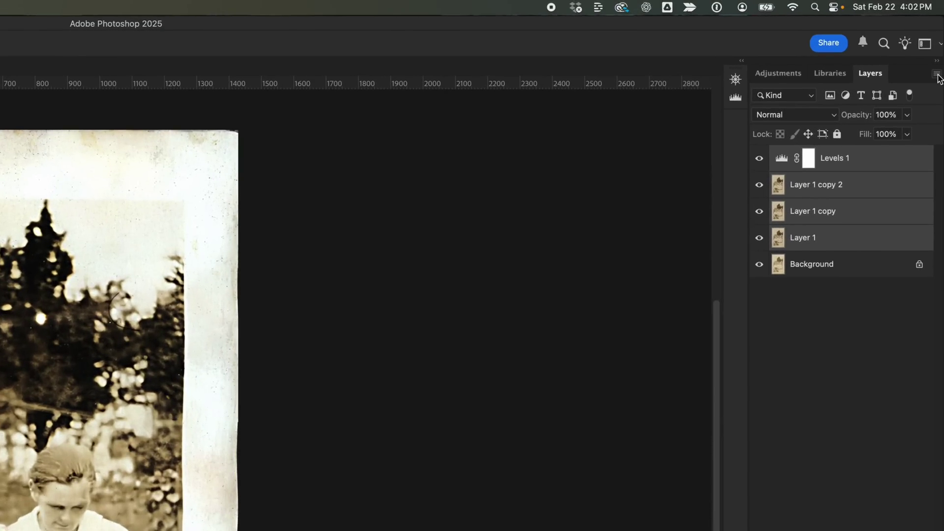
pyautogui.click(937, 75)
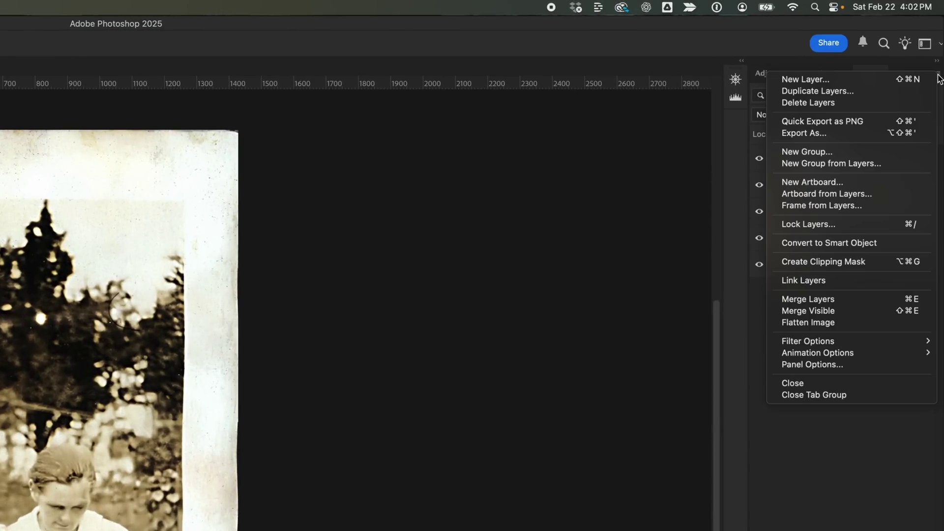
pyautogui.click(900, 163)
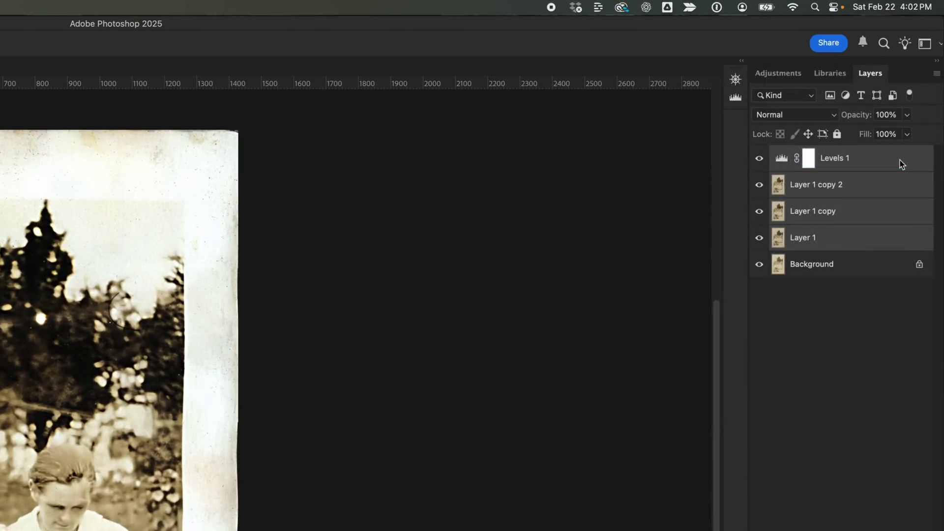
pyautogui.click(225, 431)
# Duplicate Group 1 and merge Group 1 copy into a single pixel layer.
pyautogui.click(937, 75)
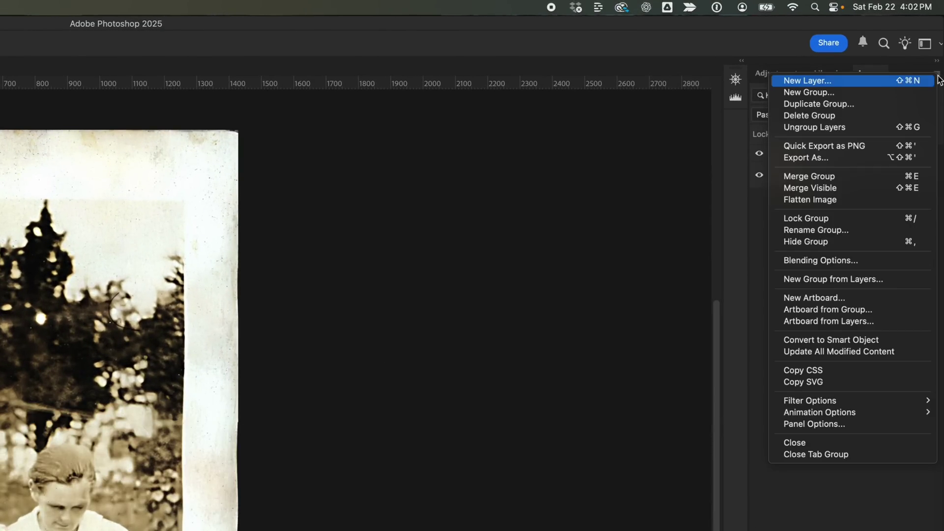
pyautogui.click(917, 104)
pyautogui.click(245, 402)
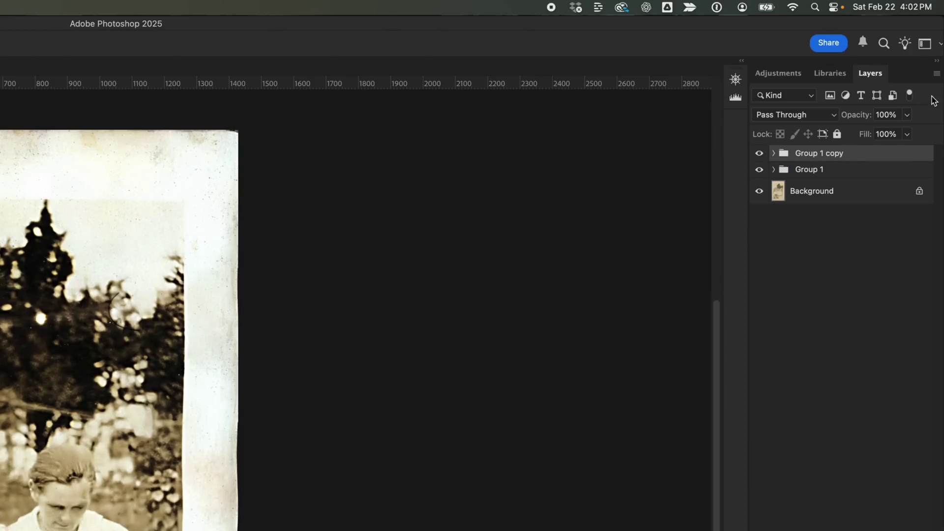
pyautogui.click(937, 73)
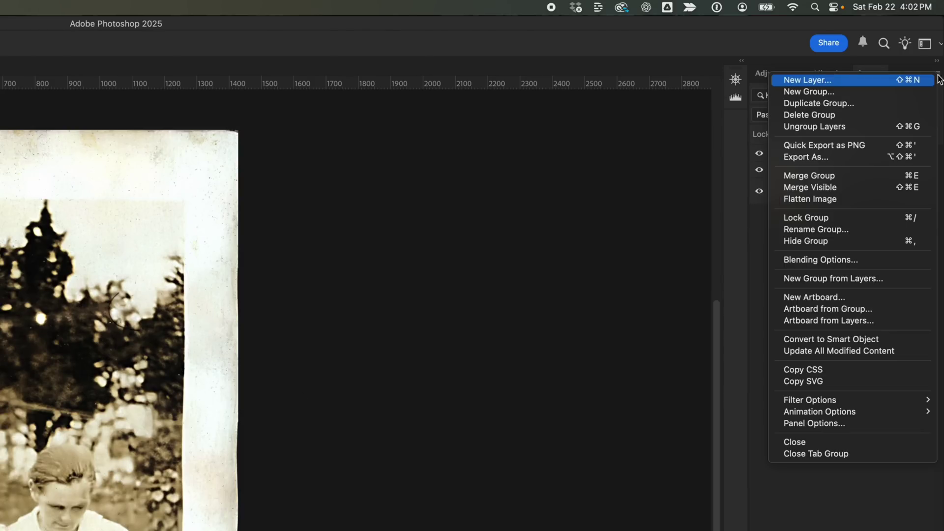
pyautogui.click(881, 176)
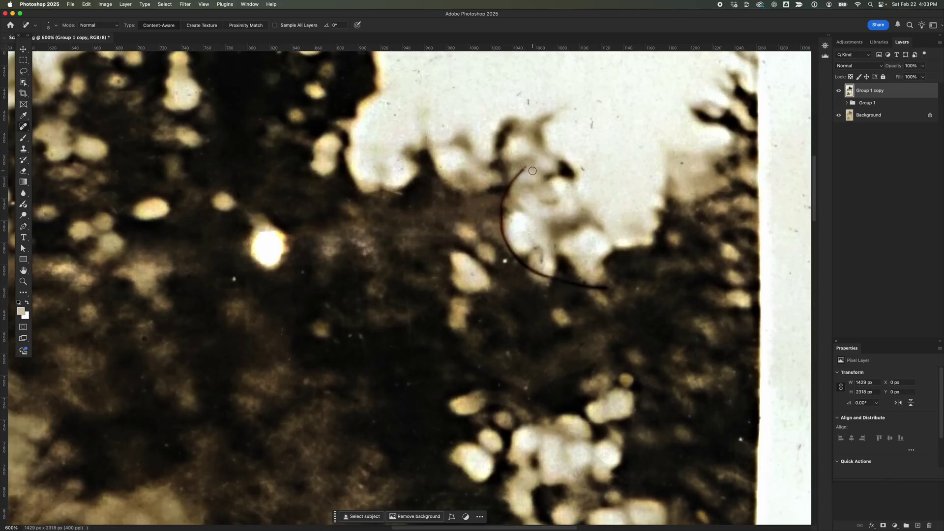
# Spot-heal the blemish in the dark trees and the scratch beside the man's face.
pyautogui.moveTo(500, 223); pyautogui.dragTo(500, 224)
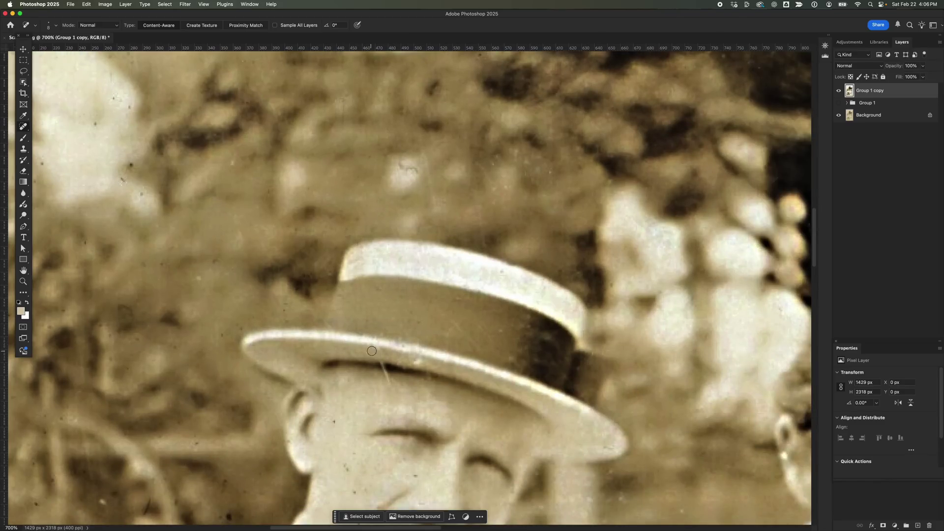
pyautogui.scroll(-5, 364, 305)
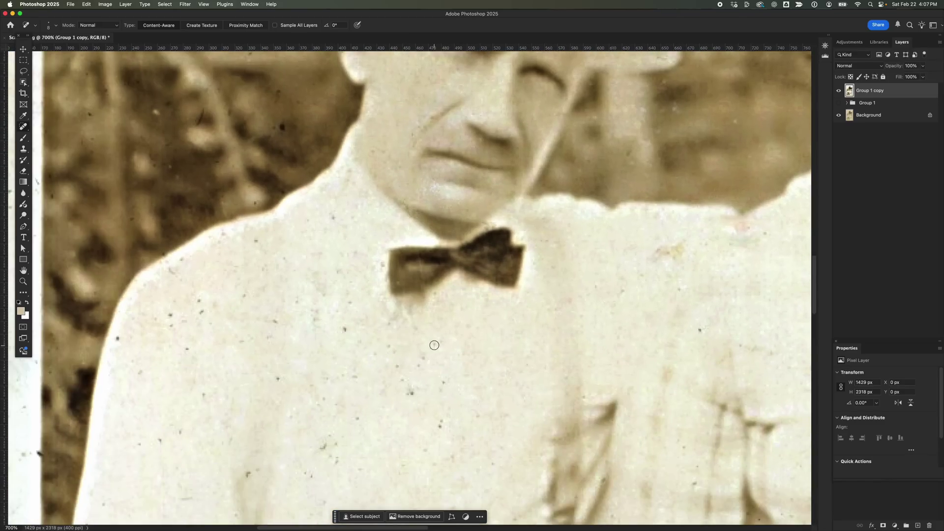
pyautogui.moveTo(398, 351); pyautogui.dragTo(394, 351)
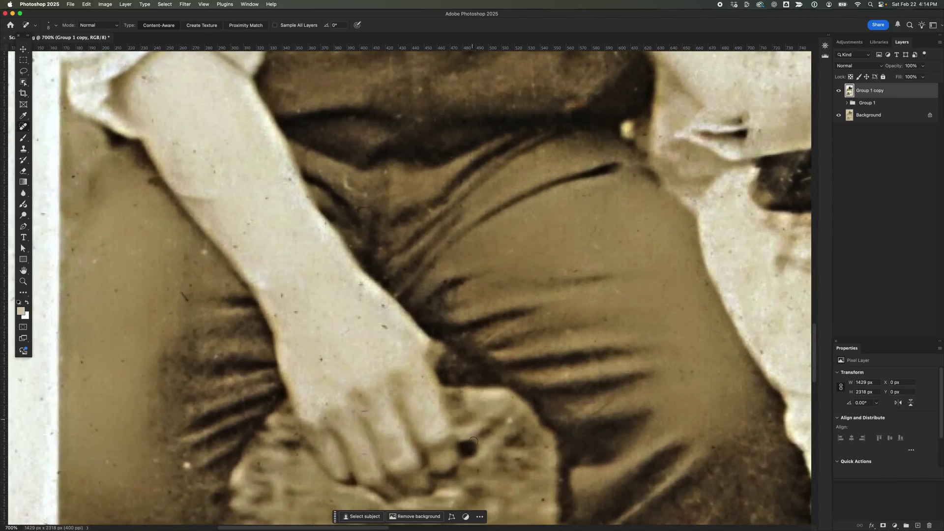
pyautogui.scroll(6, 314, 246)
pyautogui.hscroll(-6, 315, 246)
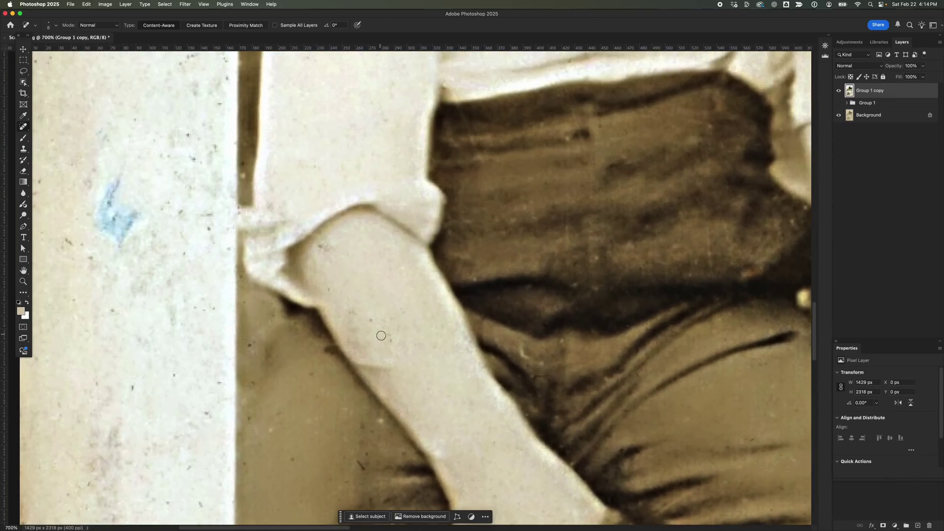
pyautogui.scroll(-10, 254, 177)
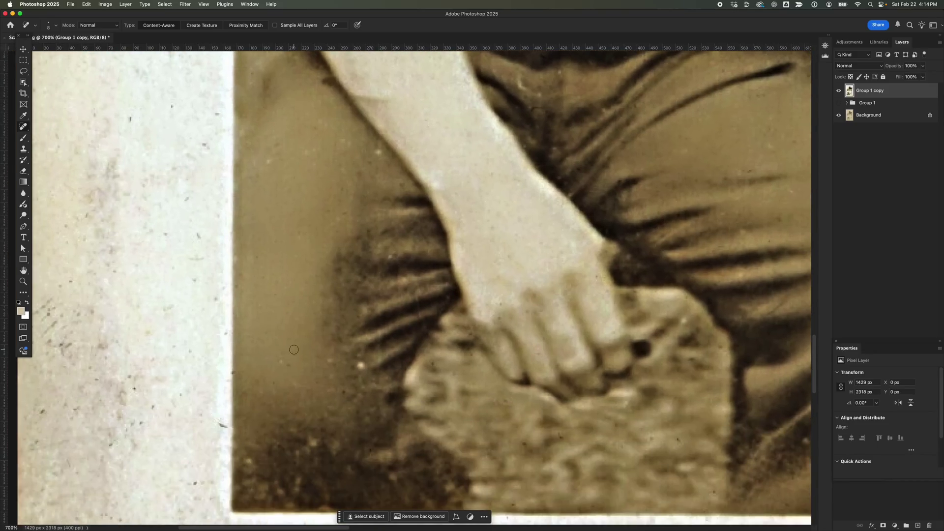
pyautogui.hscroll(5, 387, 357)
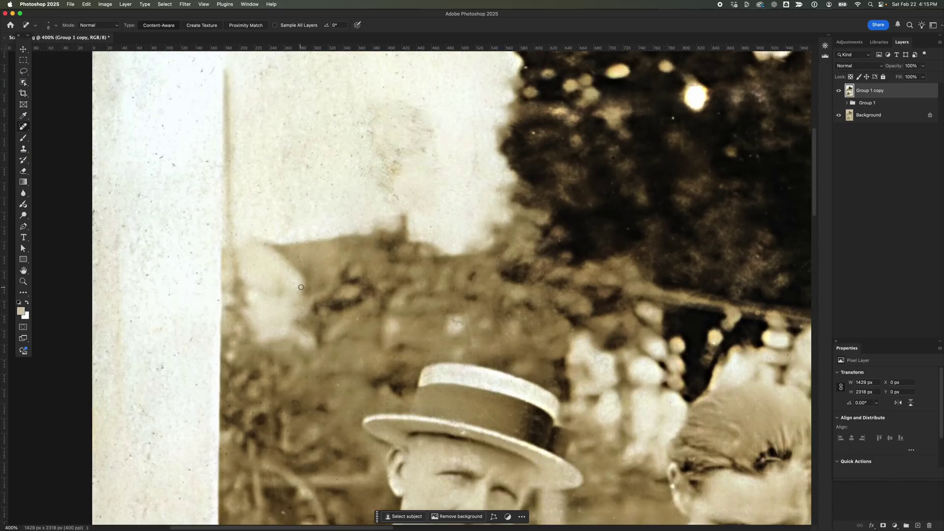
pyautogui.moveTo(541, 187); pyautogui.dragTo(423, 231)
pyautogui.press('super+minus')
pyautogui.press('super+minus')
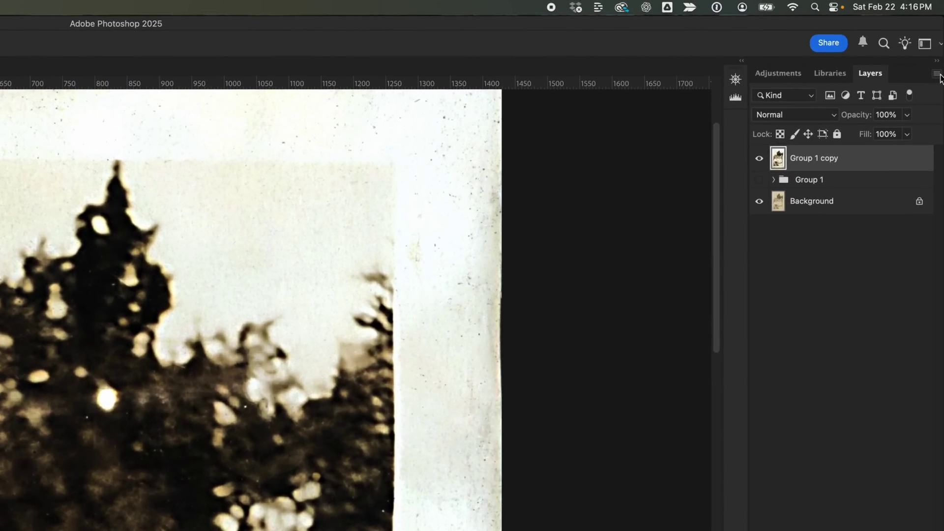
# Duplicate the merged Group 1 copy layer as Group 1 copy 2.
pyautogui.click(938, 74)
pyautogui.click(889, 102)
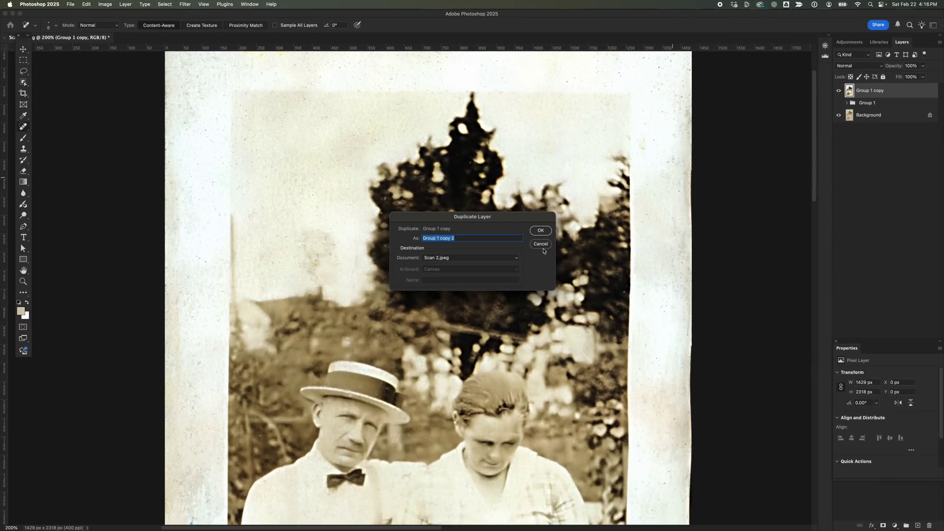
pyautogui.click(541, 230)
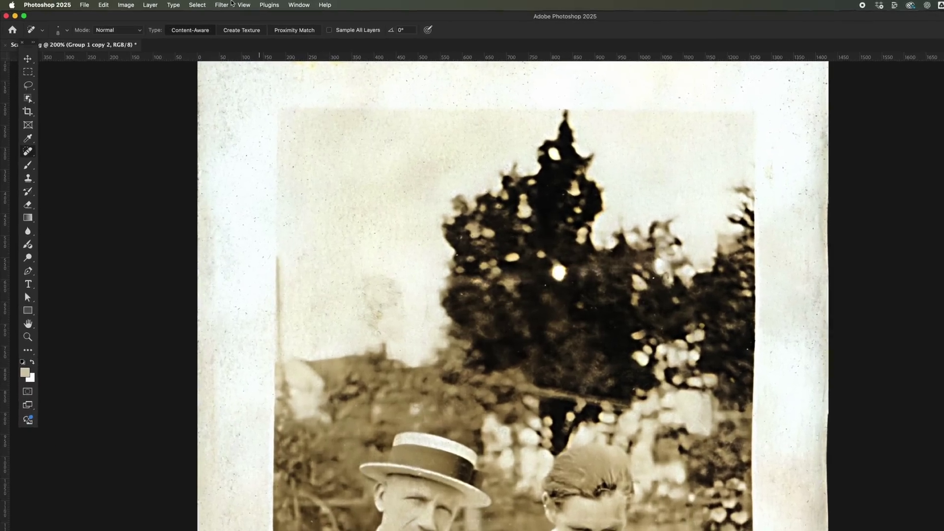
pyautogui.click(188, 3)
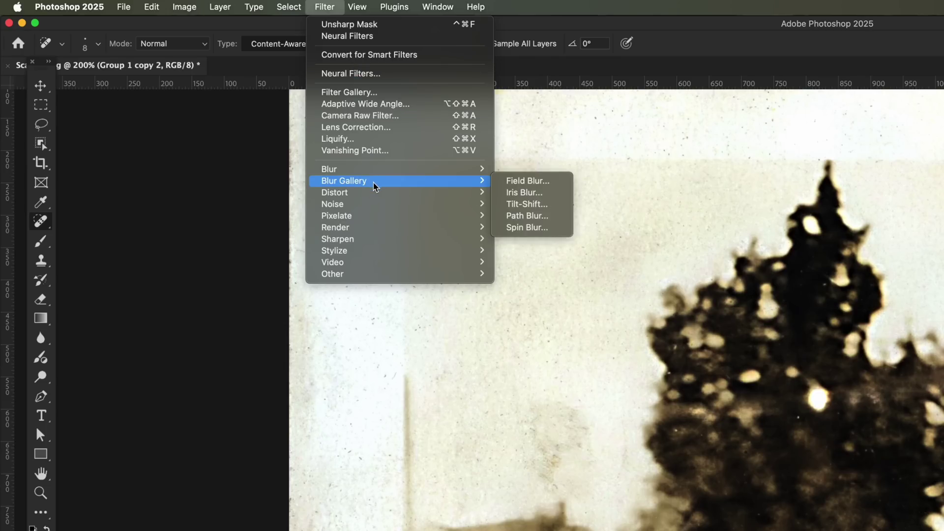
# Apply Dust & Scratches to Group 1 copy 2 and toggle its visibility to compare.
pyautogui.moveTo(402, 205)
pyautogui.click(548, 228)
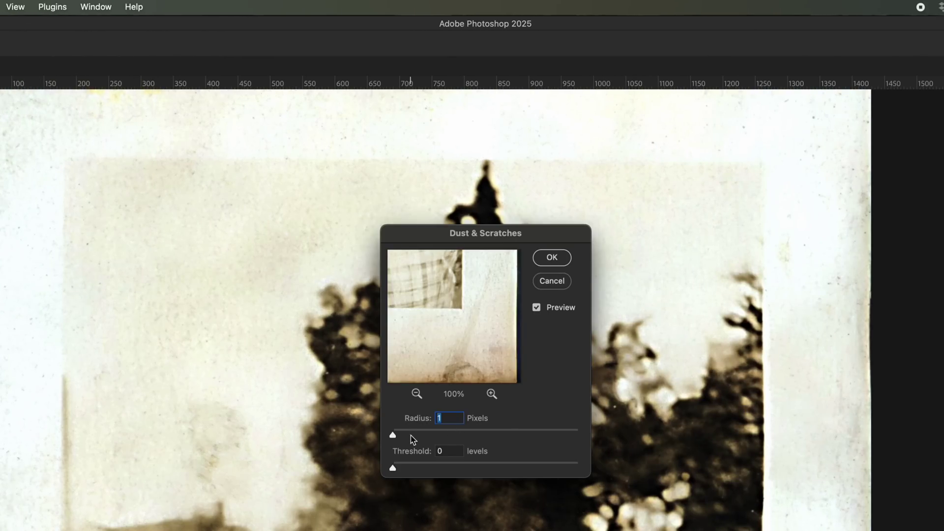
pyautogui.click(570, 260)
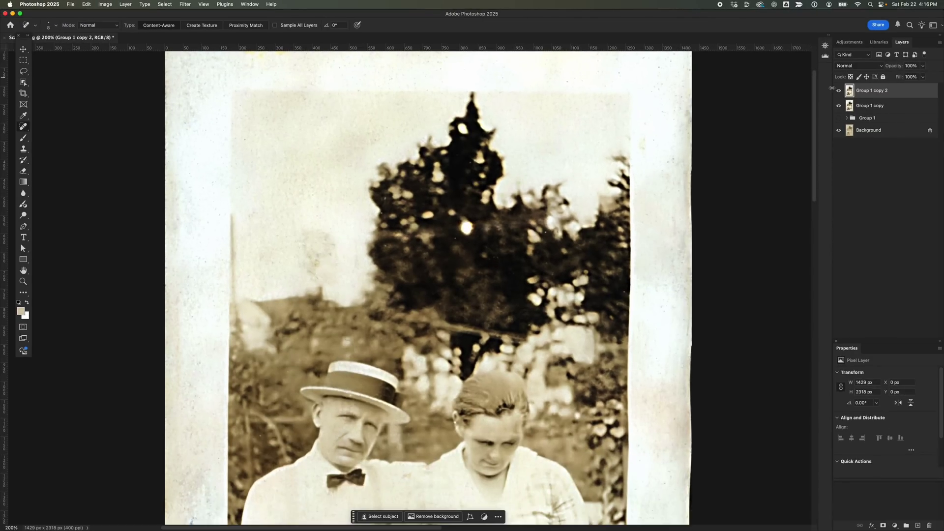
pyautogui.click(839, 92)
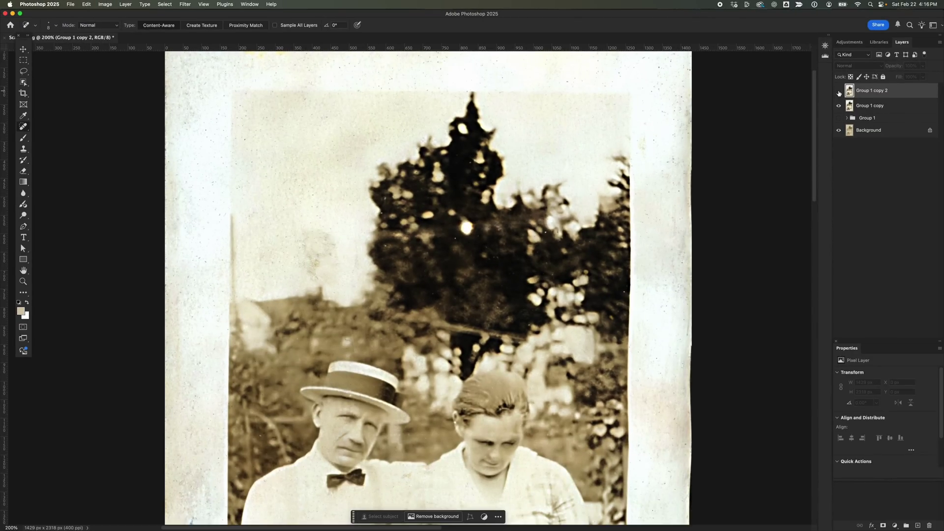
pyautogui.click(839, 91)
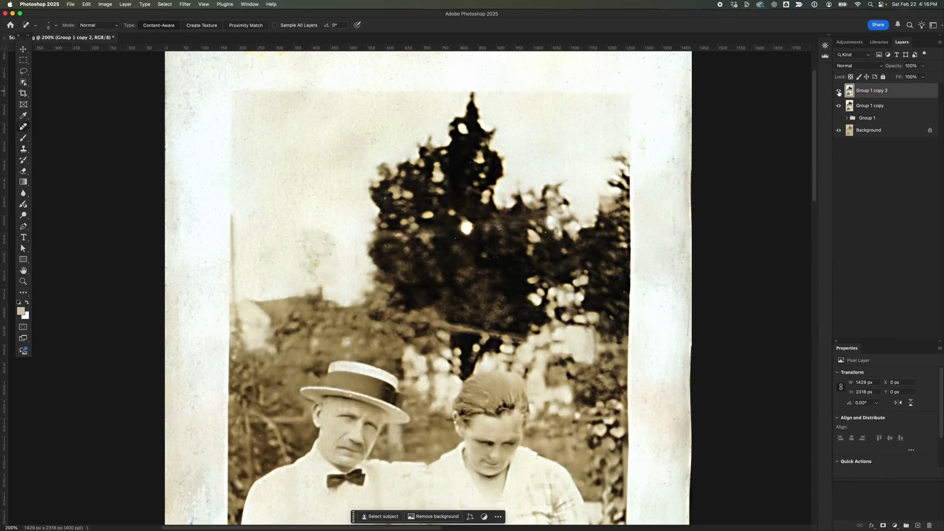
# Regenerate the right, bottom and stained left edge strips with Generative Fill.
pyautogui.press('m')
pyautogui.press('super+1')
pyautogui.moveTo(529, 71); pyautogui.dragTo(621, 527)
pyautogui.click(481, 508)
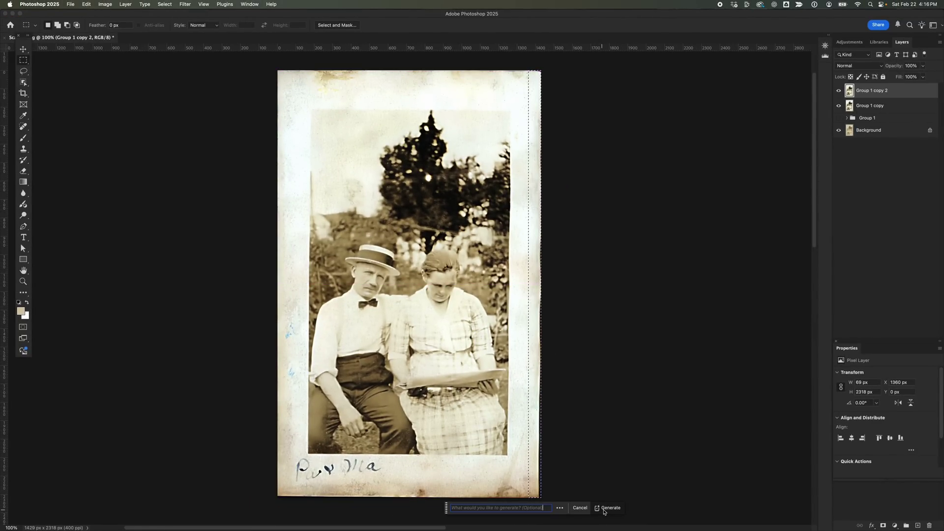
pyautogui.click(602, 508)
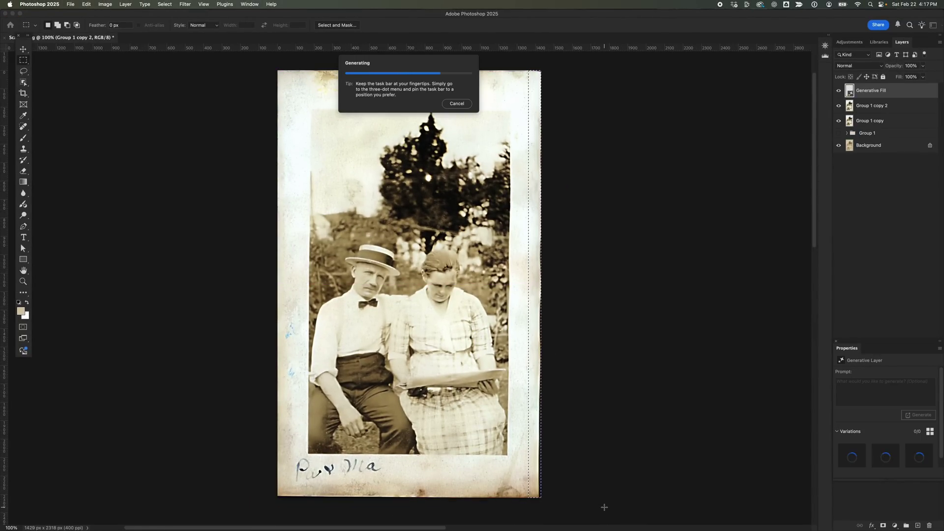
pyautogui.scroll(-3, 603, 507)
pyautogui.moveTo(275, 435); pyautogui.dragTo(546, 445)
pyautogui.click(490, 457)
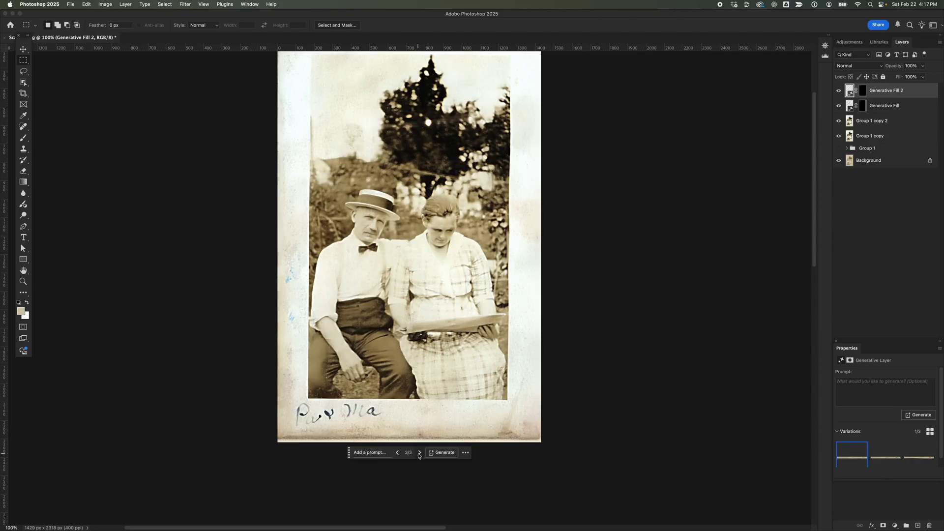
pyautogui.moveTo(395, 299); pyautogui.dragTo(389, 302)
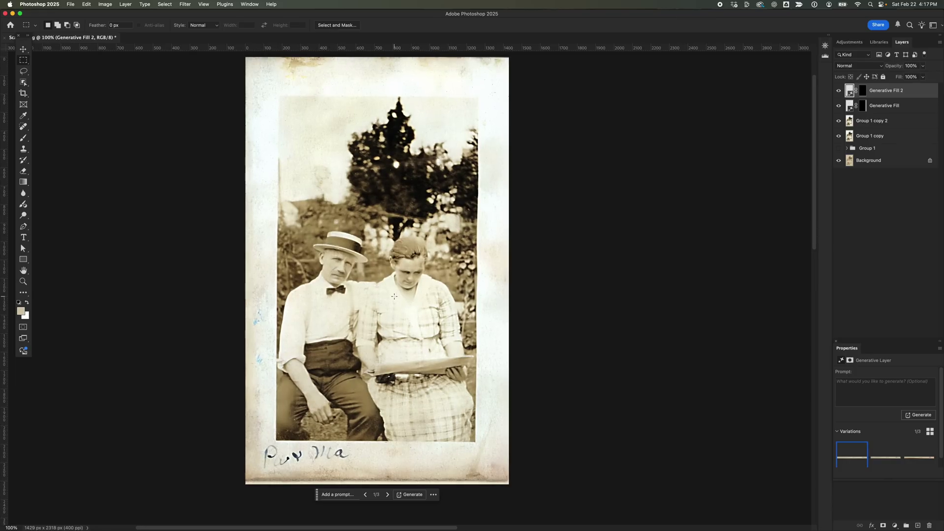
pyautogui.moveTo(248, 297); pyautogui.dragTo(273, 376)
pyautogui.click(329, 387)
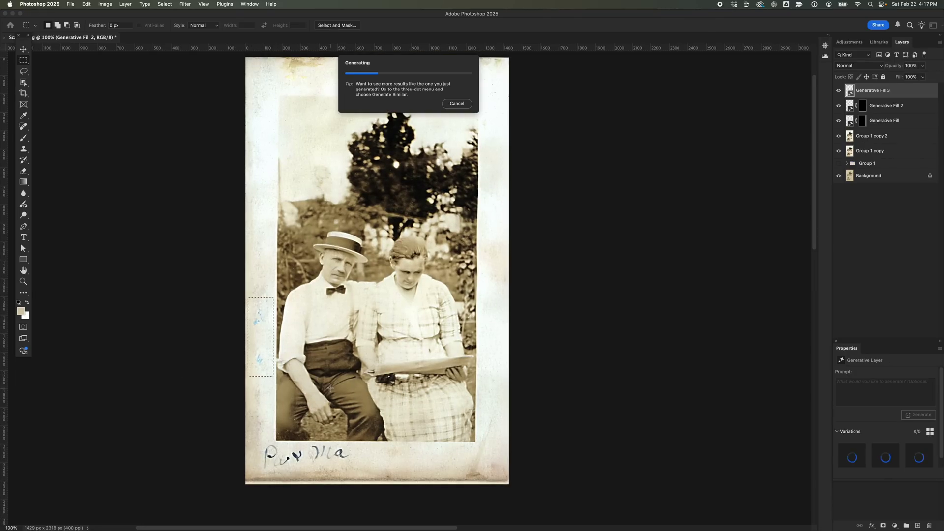
# Merge the Generative Fill layers with Group 1 copy 2 into Generative Fill 3.
pyautogui.scroll(2, 398, 118)
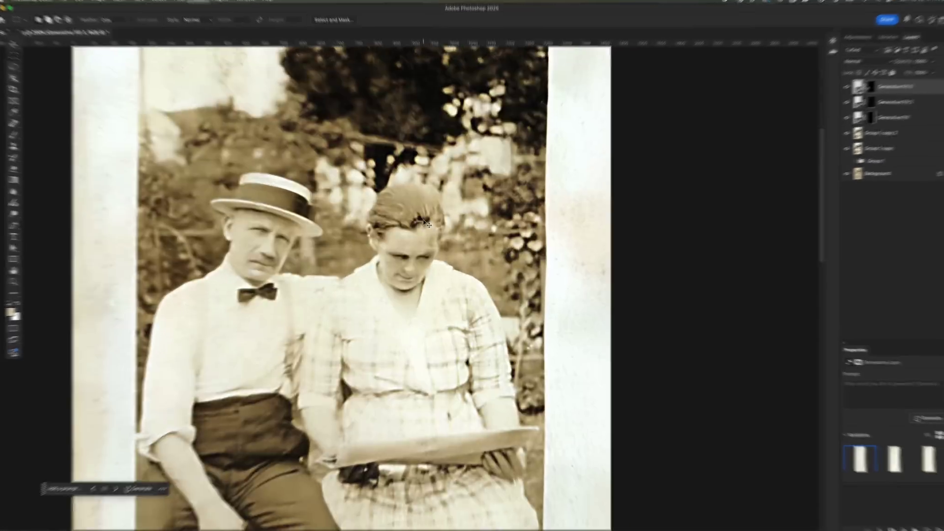
pyautogui.press('j')
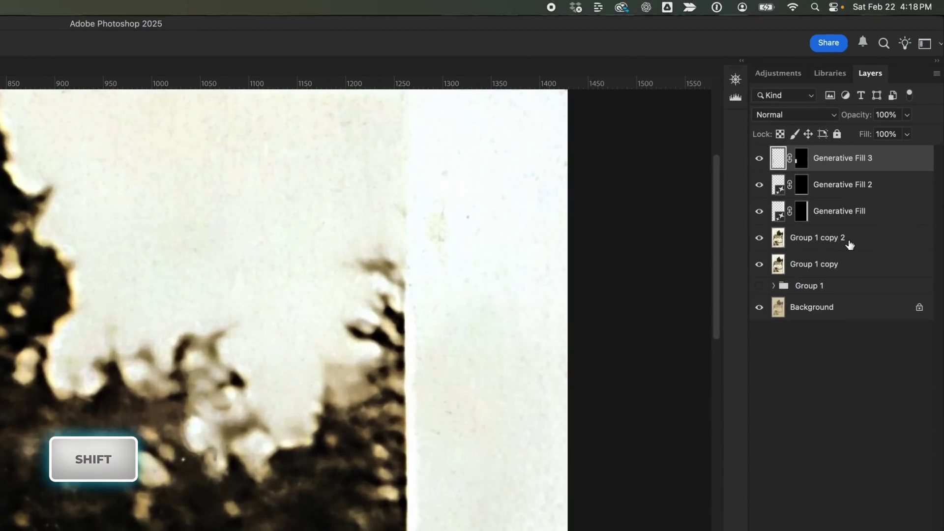
pyautogui.keyDown('shift'); pyautogui.click(889, 137); pyautogui.keyUp('shift')
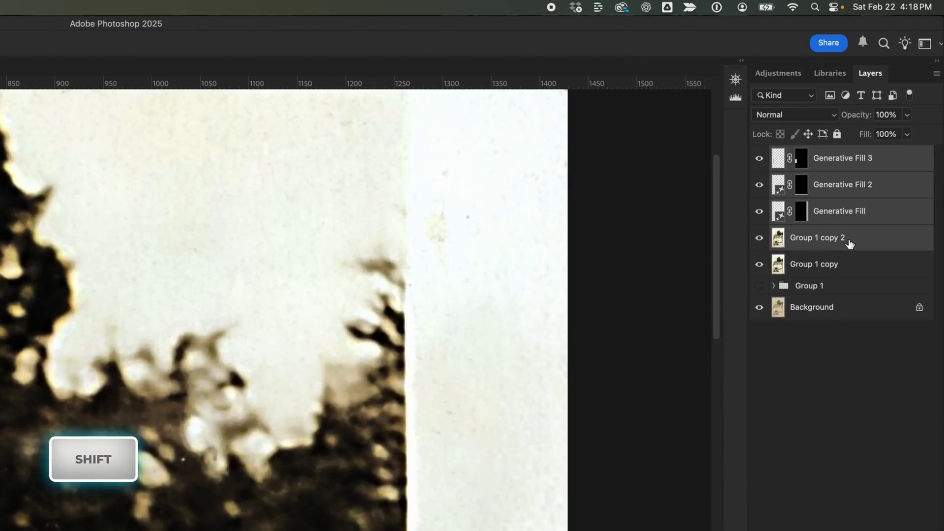
pyautogui.click(937, 73)
pyautogui.click(862, 319)
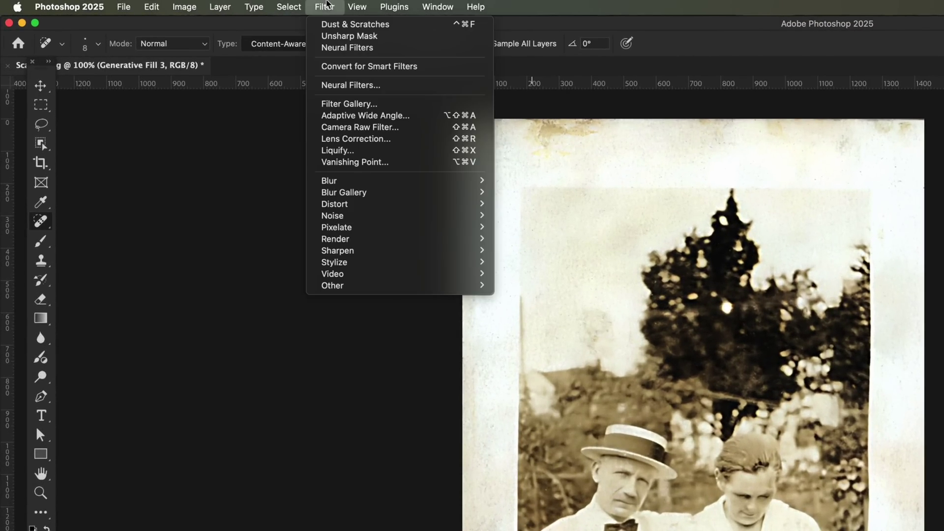
# Apply the Colorize neural filter, outputting the colour as a new Color-blend Layer 2.
pyautogui.click(419, 88)
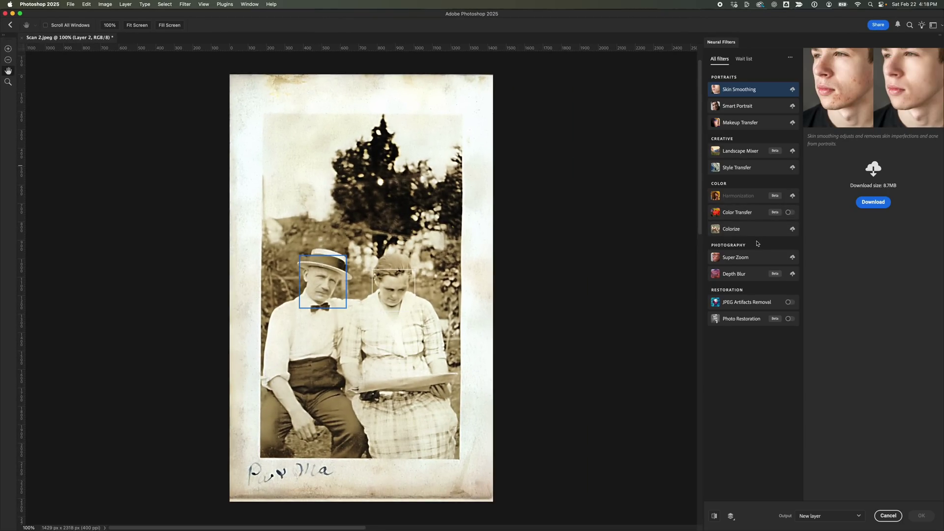
pyautogui.click(794, 229)
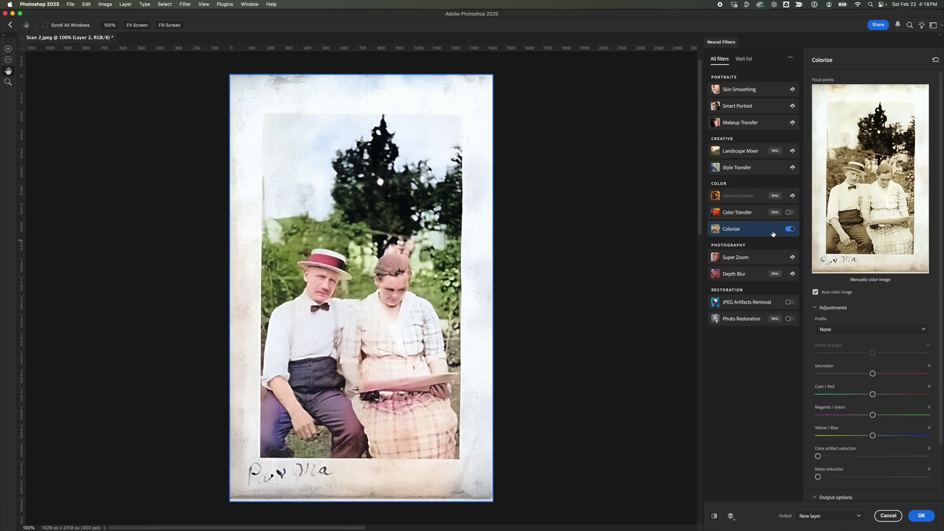
pyautogui.moveTo(775, 234)
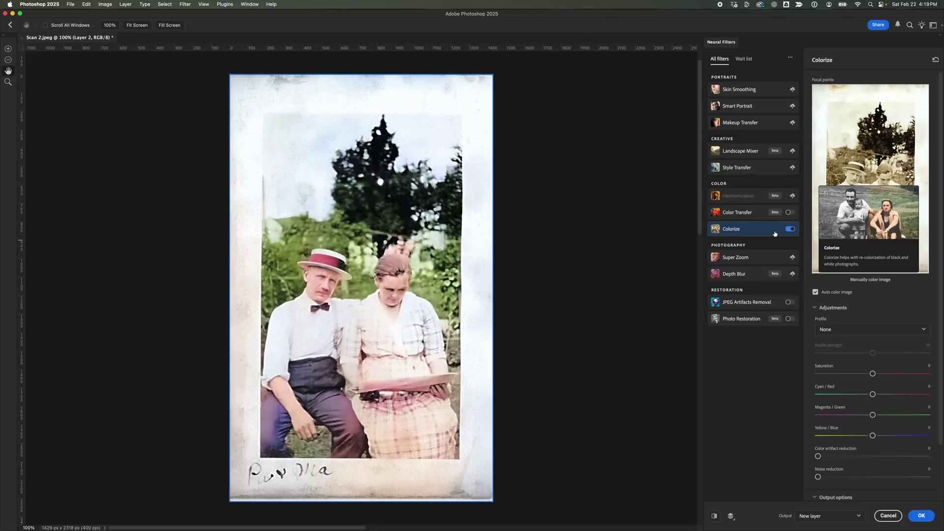
pyautogui.scroll(-2, 880, 313)
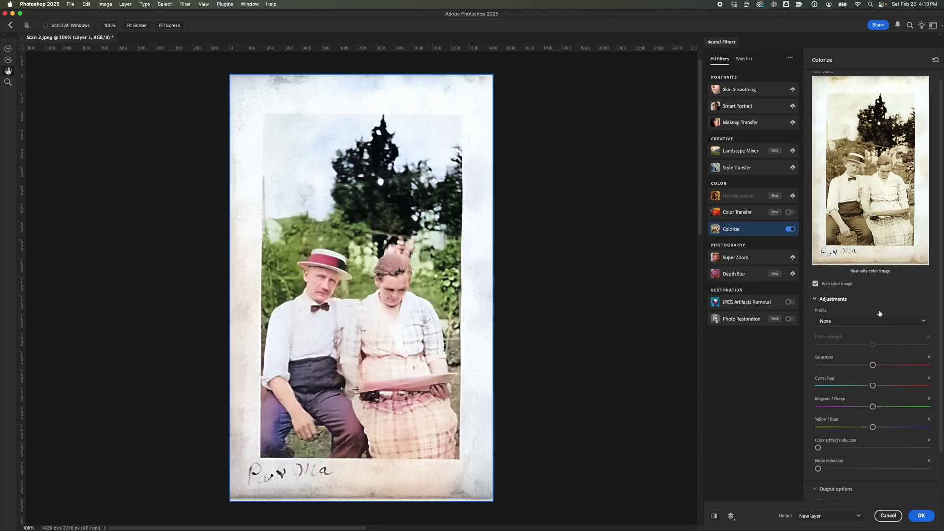
pyautogui.scroll(-1, 880, 313)
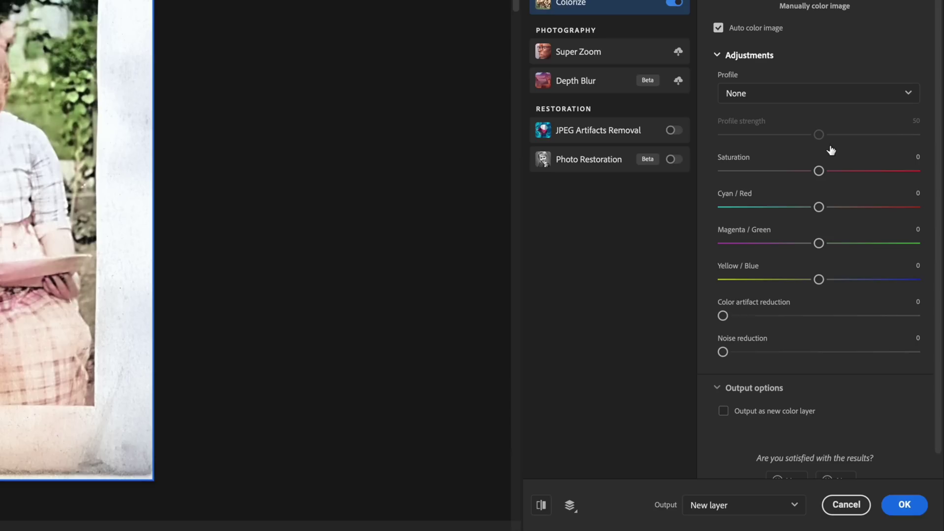
pyautogui.scroll(-1, 893, 415)
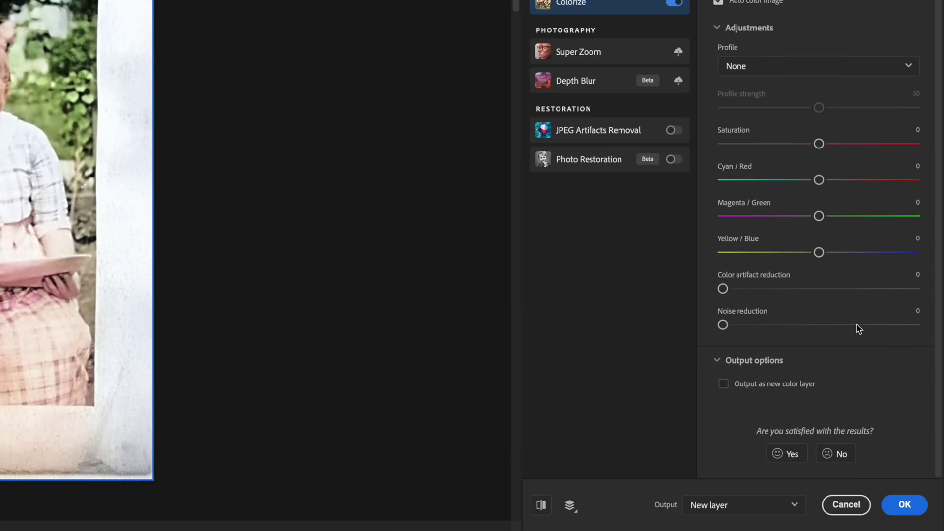
pyautogui.click(724, 384)
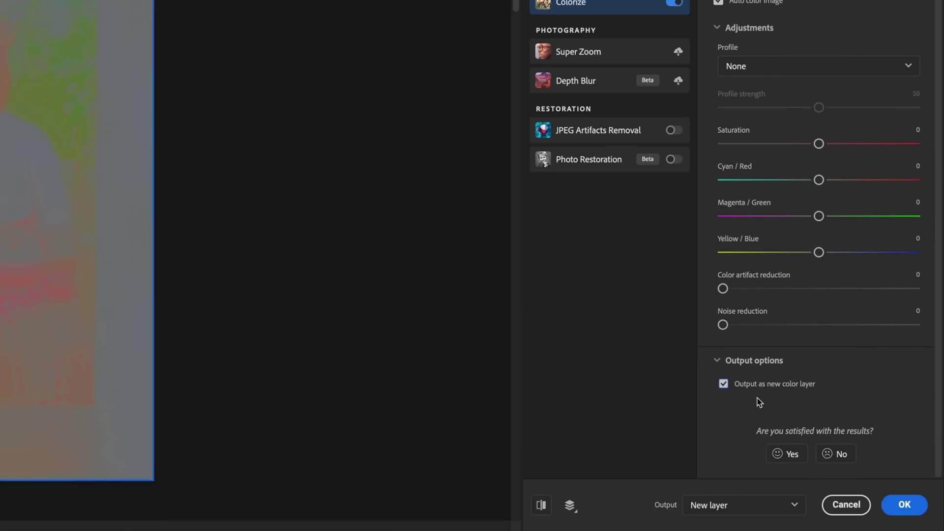
pyautogui.click(905, 505)
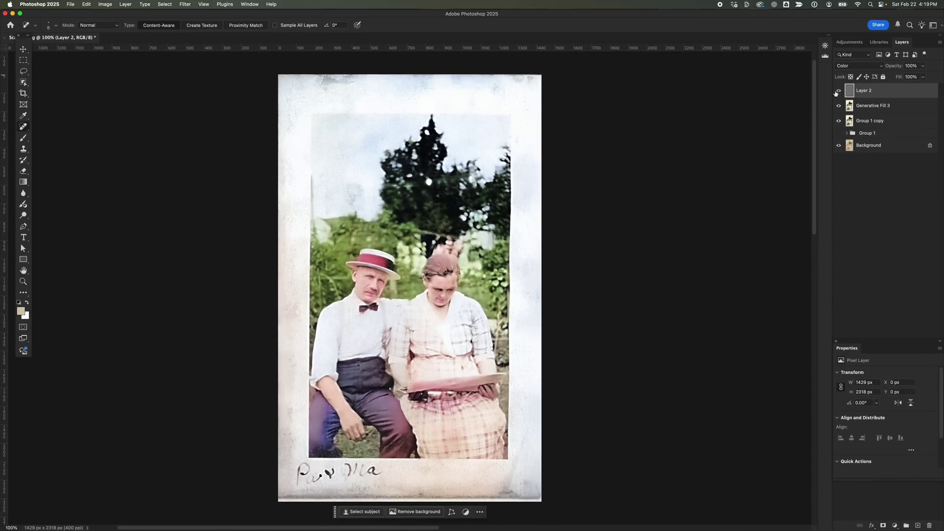
# Toggle Layer 2 to compare against the sepia original, then zoom to 400% above the woman's head.
pyautogui.click(838, 91)
pyautogui.click(838, 91)
pyautogui.press('super+equal')
pyautogui.press('super+equal')
pyautogui.press('super+equal')
pyautogui.moveTo(569, 157); pyautogui.dragTo(465, 275)
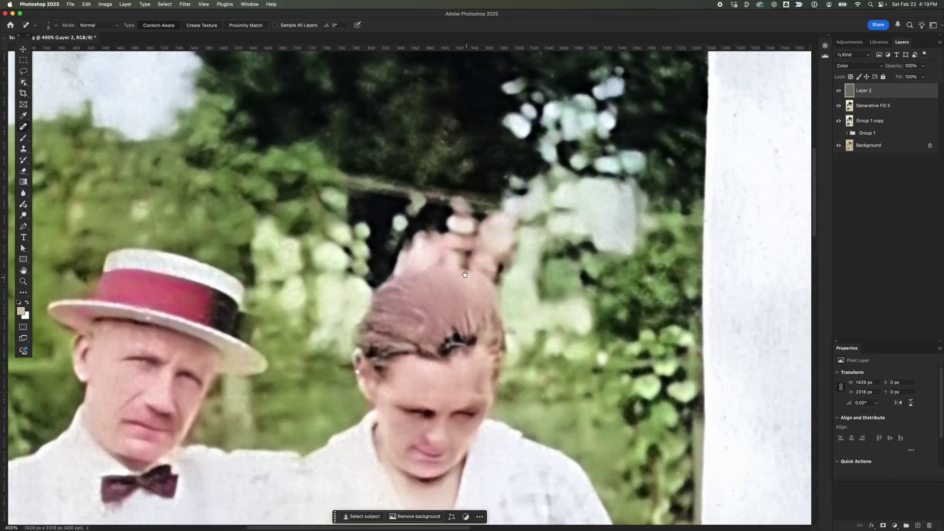
# Sample a foliage green and brush it over the pink patch on Layer 2.
pyautogui.click(23, 115)
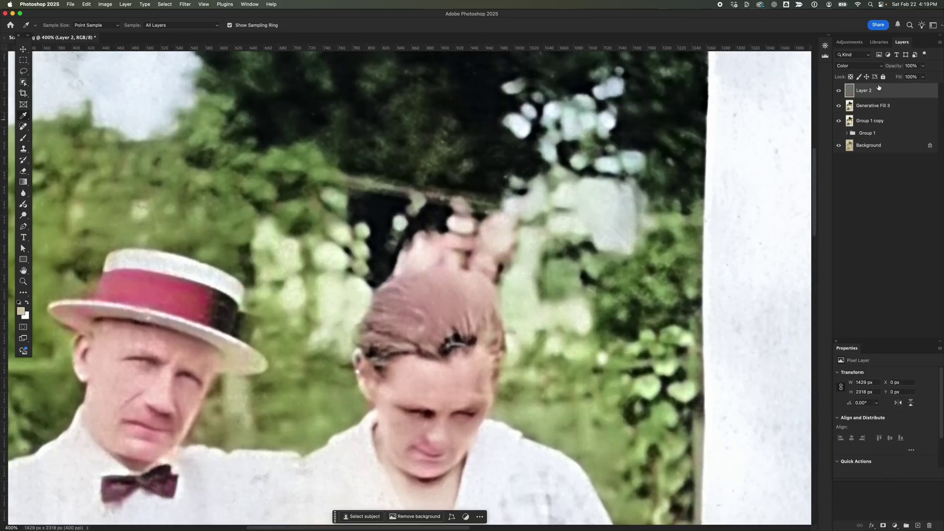
pyautogui.click(24, 138)
pyautogui.press('x')
pyautogui.click(48, 25)
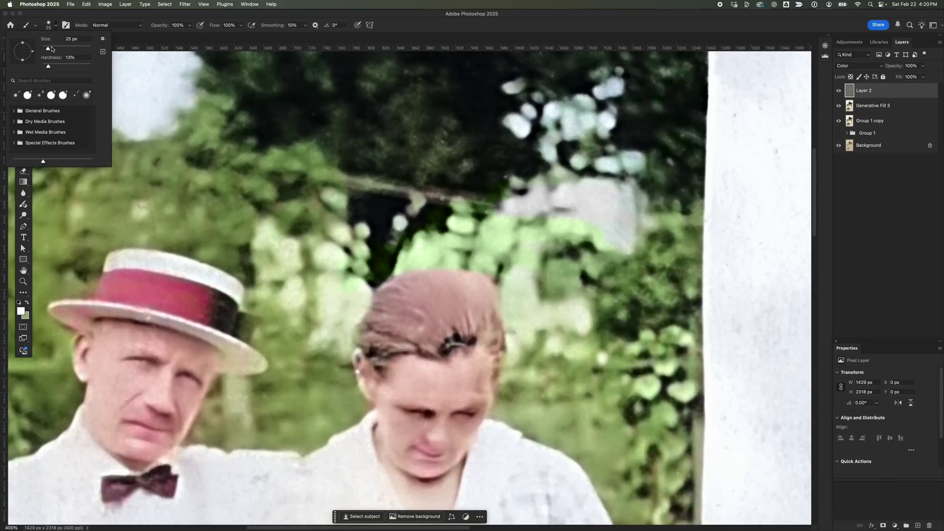
pyautogui.press('super+minus')
pyautogui.press('super+minus')
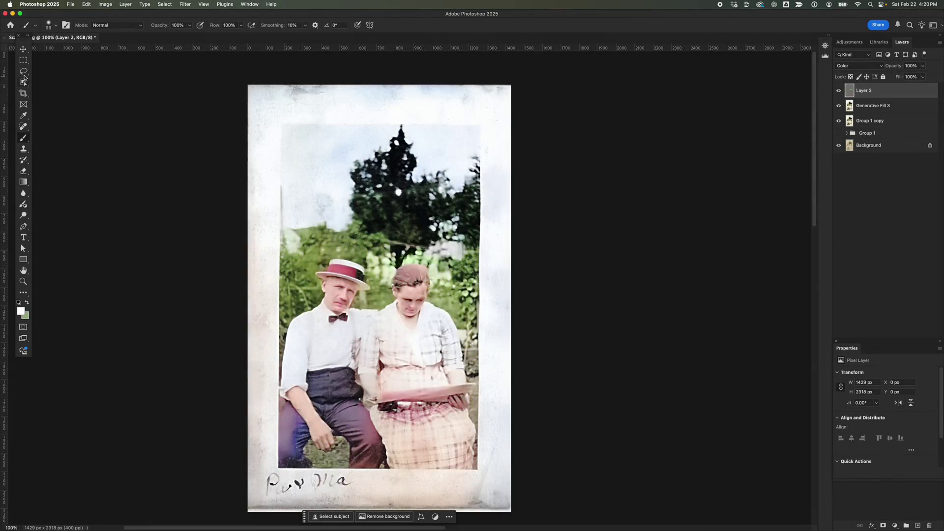
pyautogui.click(23, 60)
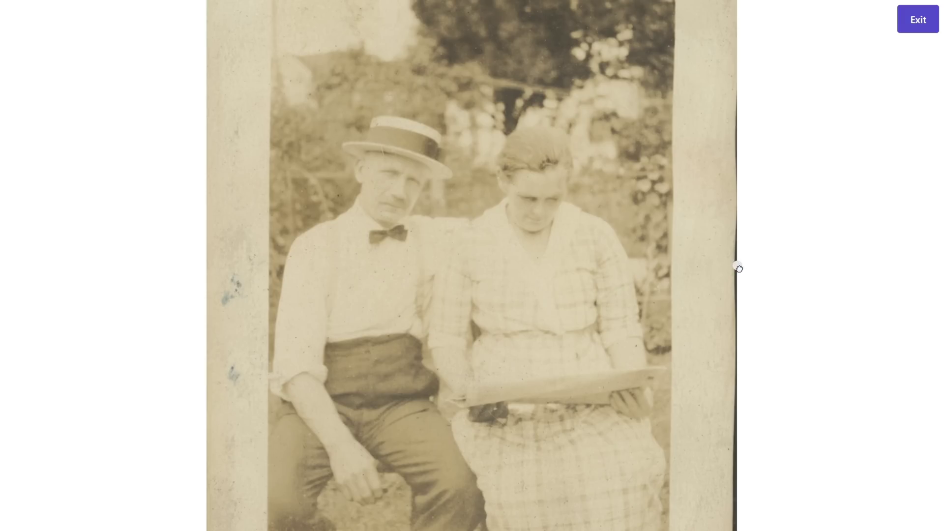
# Drag the before/after slider leftward to show the colourised couple photo over the original.
pyautogui.moveTo(739, 268); pyautogui.dragTo(234, 396)
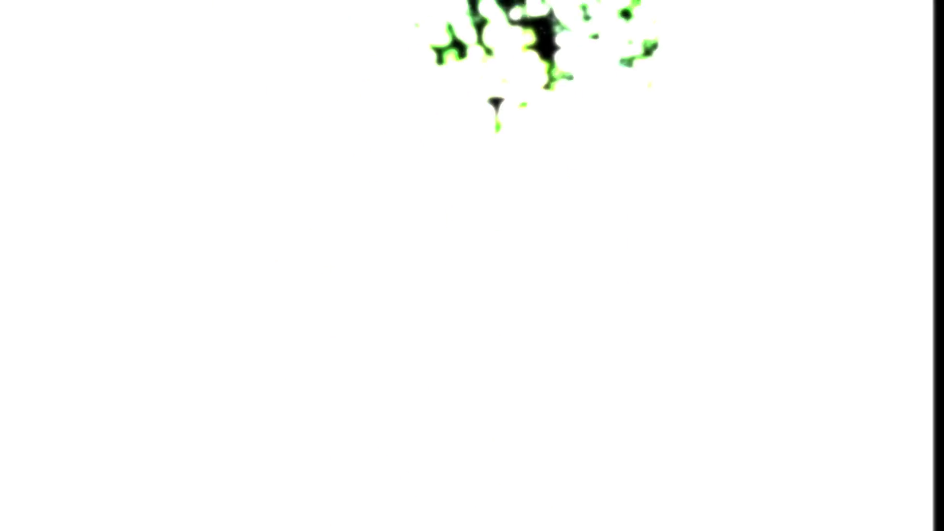
pyautogui.moveTo(658, 324); pyautogui.dragTo(189, 435)
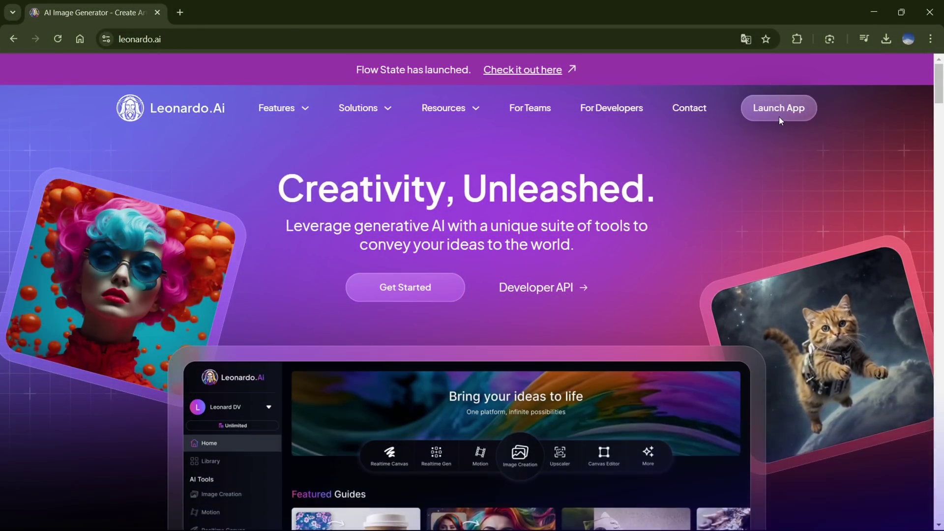
# Launch the Leonardo.Ai app and check the Free plan's 150/150 fast tokens.
pyautogui.click(779, 116)
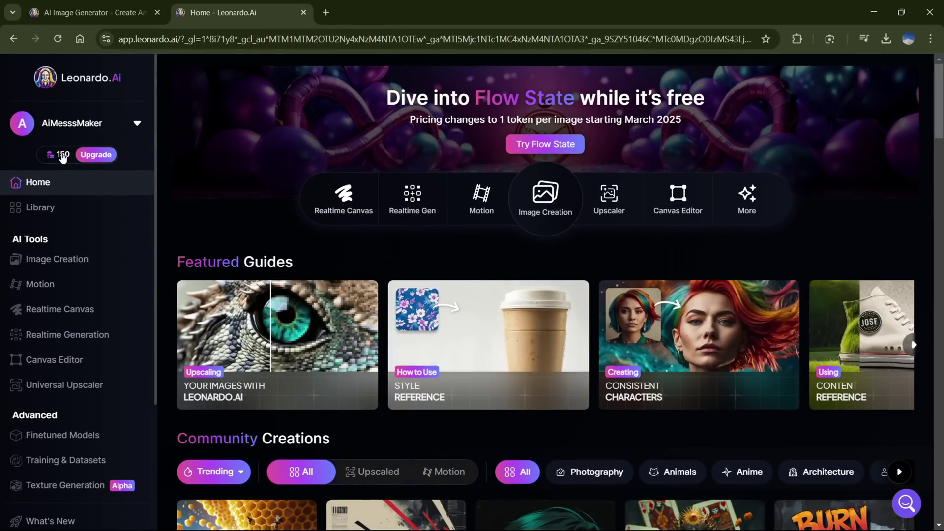
pyautogui.moveTo(62, 156)
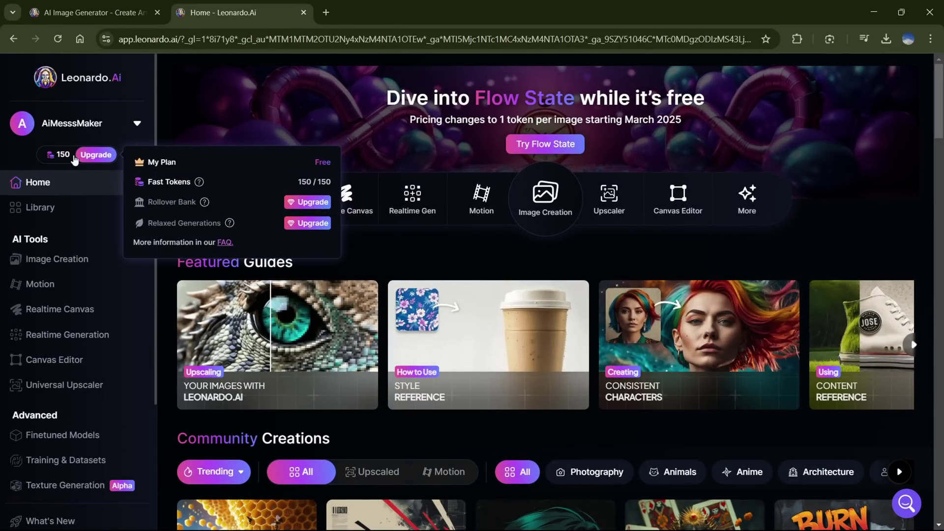
pyautogui.moveTo(194, 180)
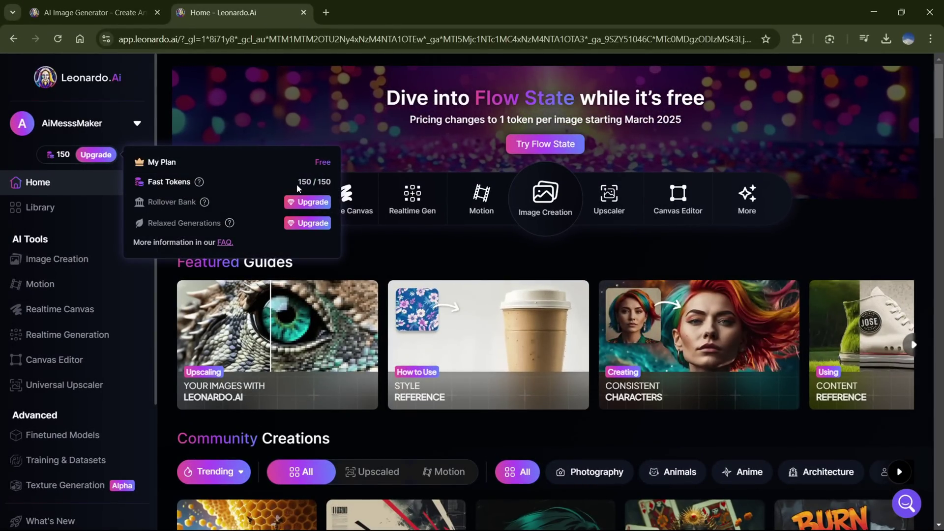
pyautogui.moveTo(296, 182); pyautogui.dragTo(338, 188)
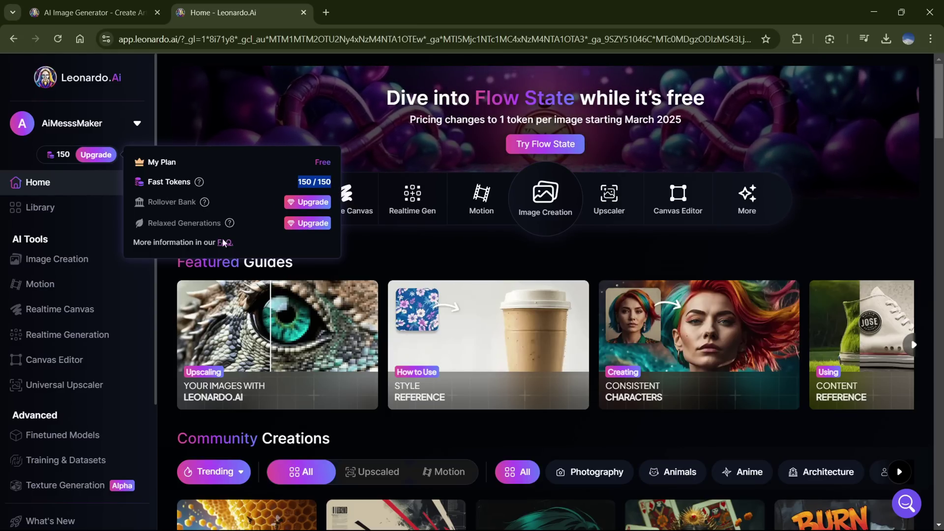
# Upload the photo to Universal Upscaler, keep the General style, and set Creativity Strength to 10.
pyautogui.click(101, 392)
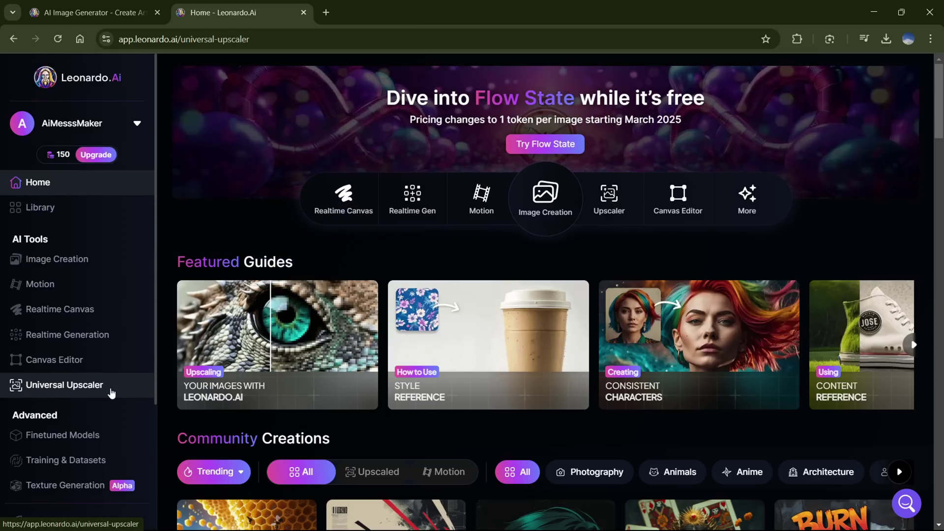
pyautogui.click(317, 246)
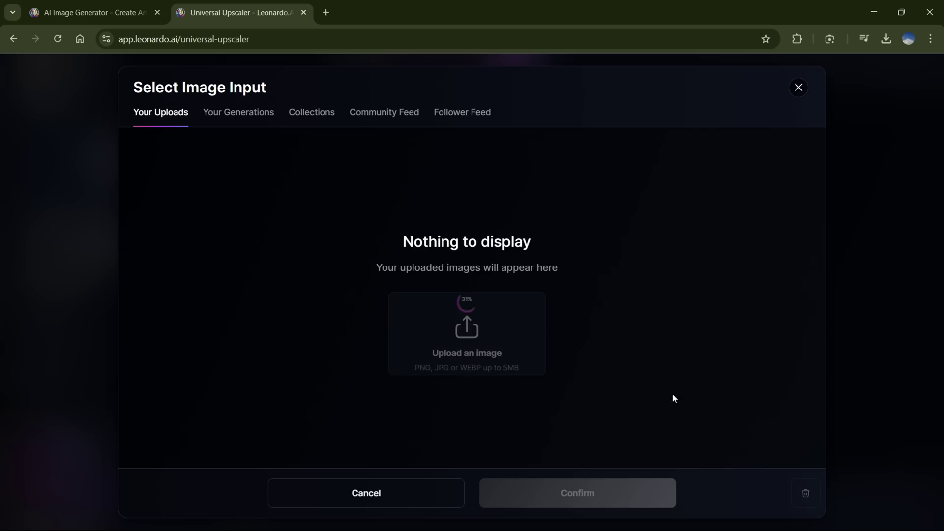
pyautogui.scroll(-5, 182, 346)
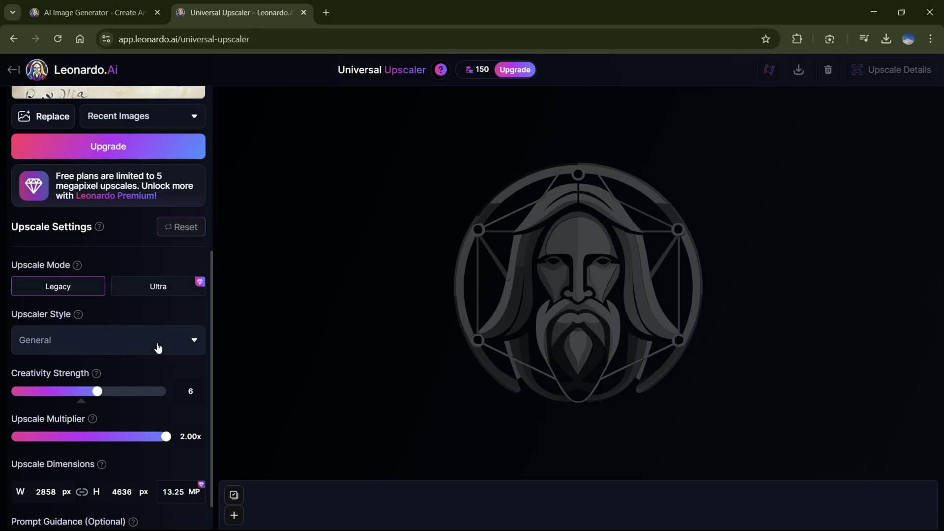
pyautogui.click(187, 350)
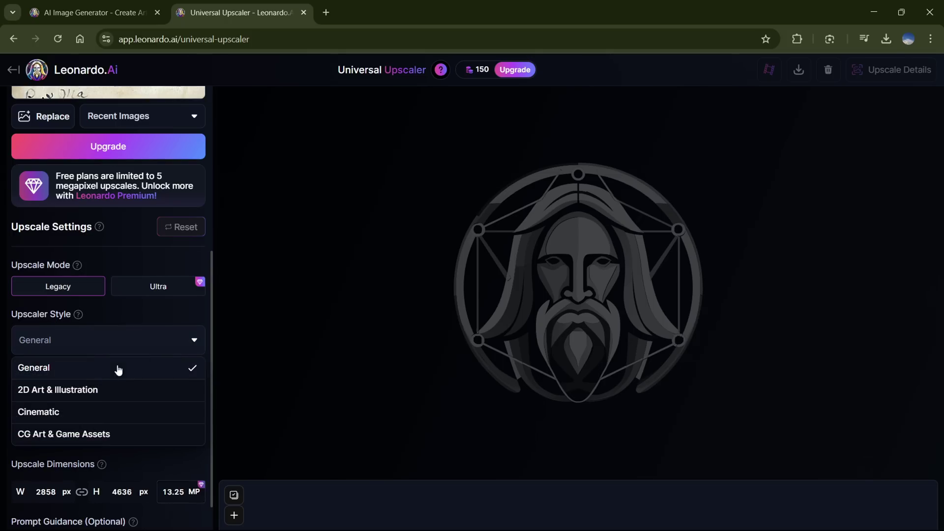
pyautogui.click(173, 370)
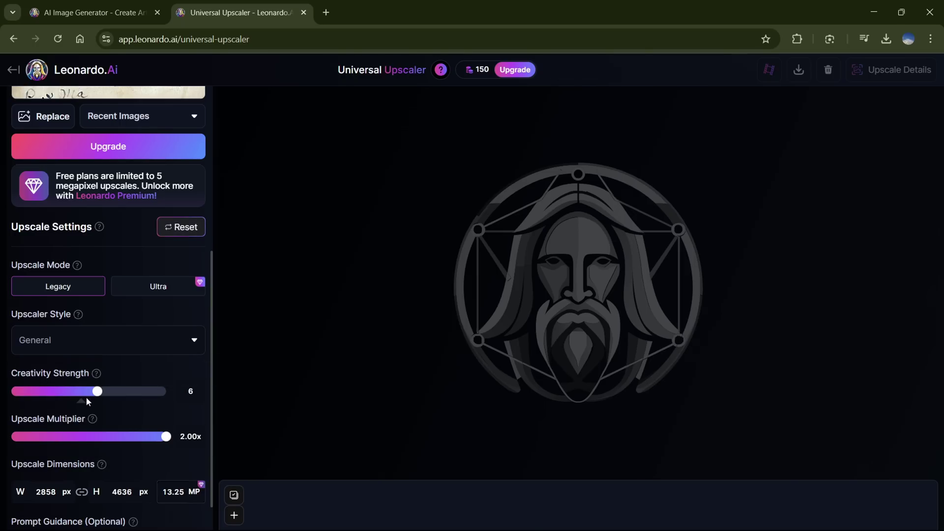
pyautogui.moveTo(97, 395); pyautogui.dragTo(176, 403)
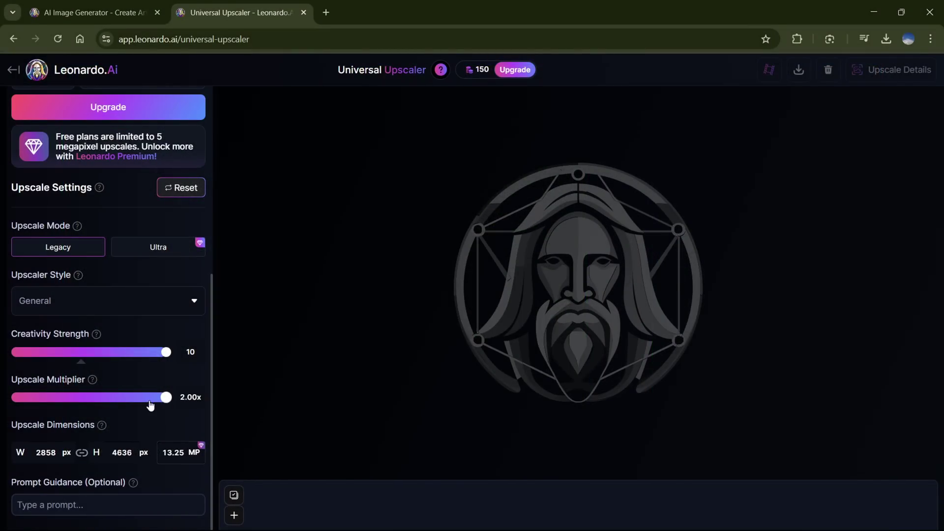
pyautogui.moveTo(165, 397)
pyautogui.mouseDown()
pyautogui.moveTo(129, 398)
pyautogui.moveTo(182, 401)
pyautogui.mouseUp()
# Run 1.00x upscales at Creativity Strength 8 and 10, naming the level-8 download 'lvl 8'.
pyautogui.moveTo(173, 458)
pyautogui.moveTo(170, 404); pyautogui.dragTo(18, 402)
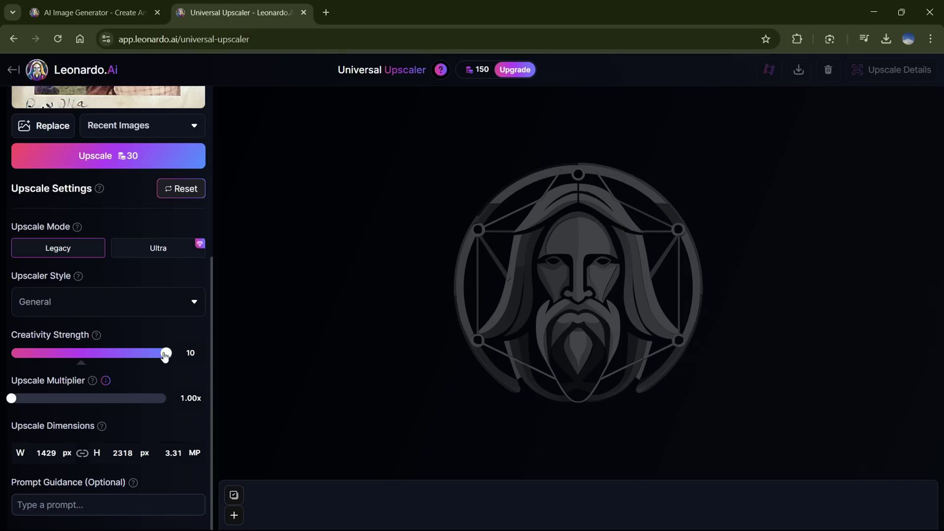
pyautogui.moveTo(165, 357); pyautogui.dragTo(138, 362)
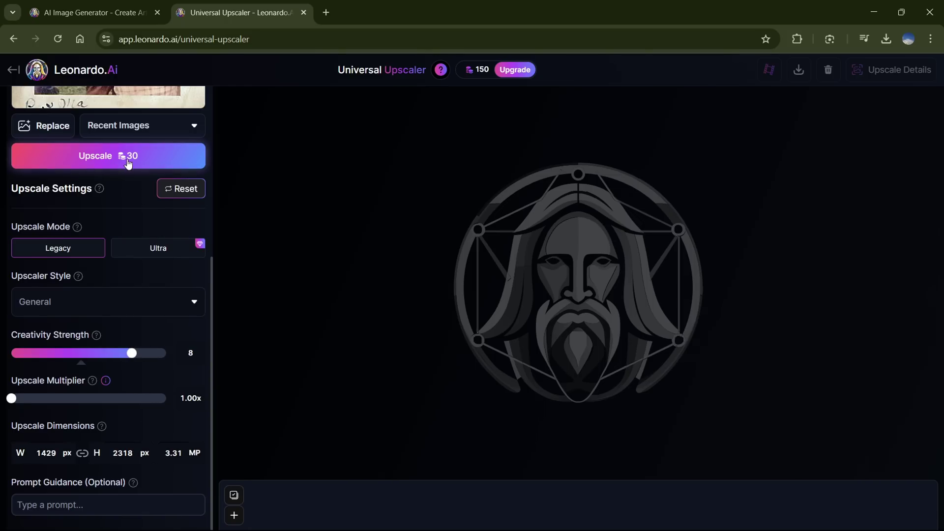
pyautogui.click(153, 158)
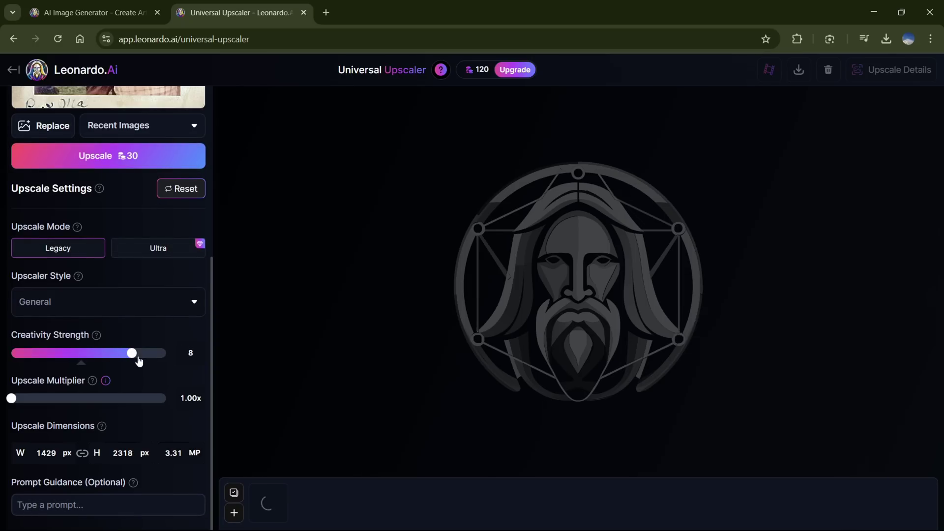
pyautogui.moveTo(137, 363); pyautogui.dragTo(177, 356)
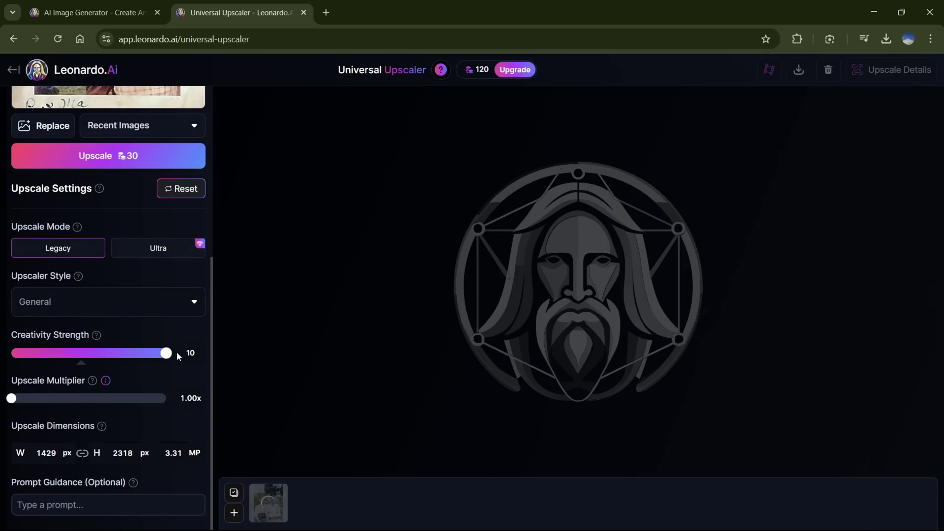
pyautogui.click(135, 153)
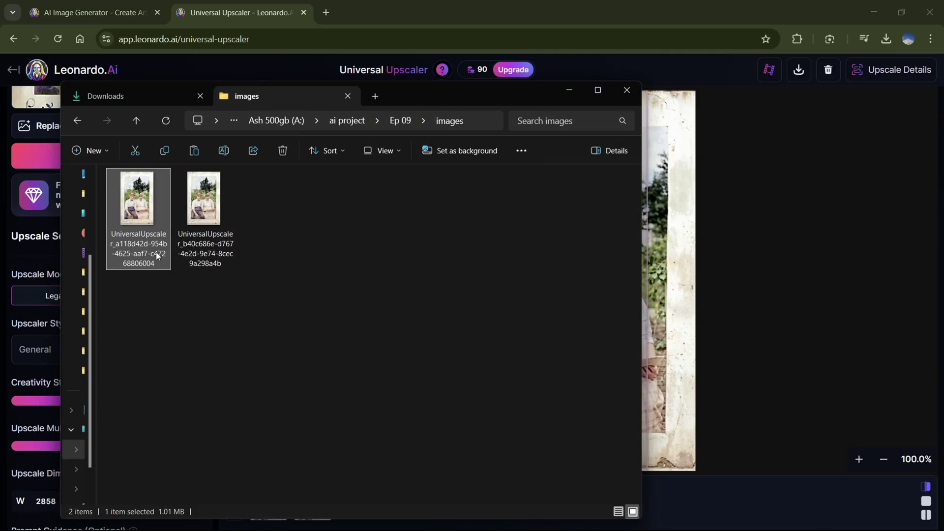
pyautogui.write('lvl 8')
pyautogui.click(200, 259)
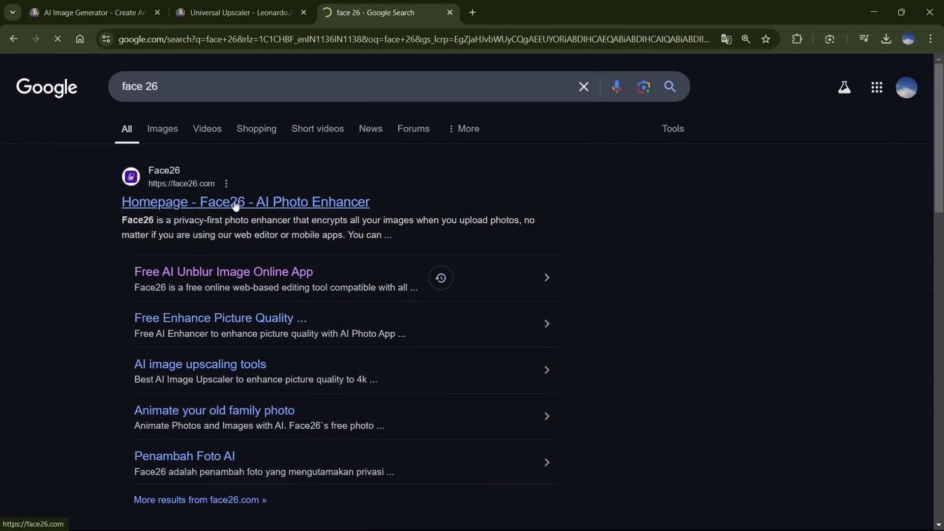
# Open the 'Homepage - Face26' result from the face 26 search.
pyautogui.click(235, 201)
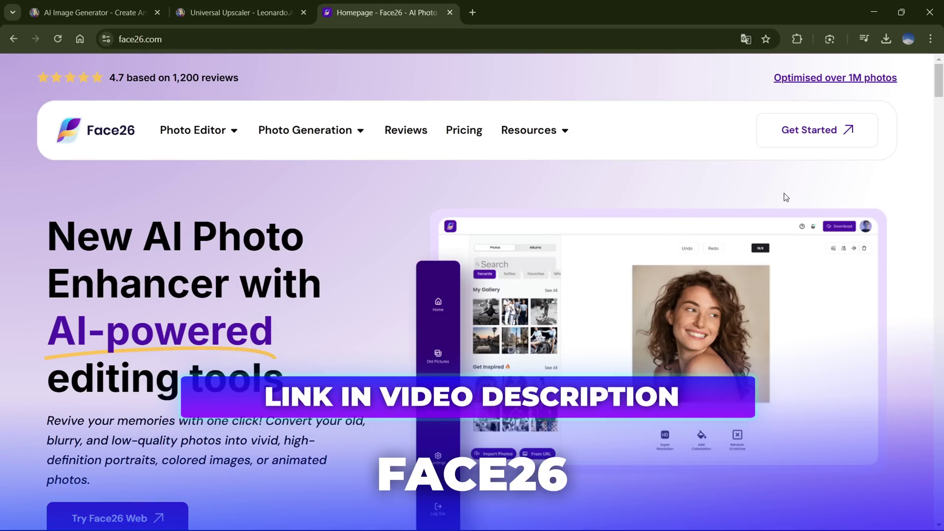
# Launch the Face26 app, check the login page, and upload the 'after (1)' photo.
pyautogui.click(814, 143)
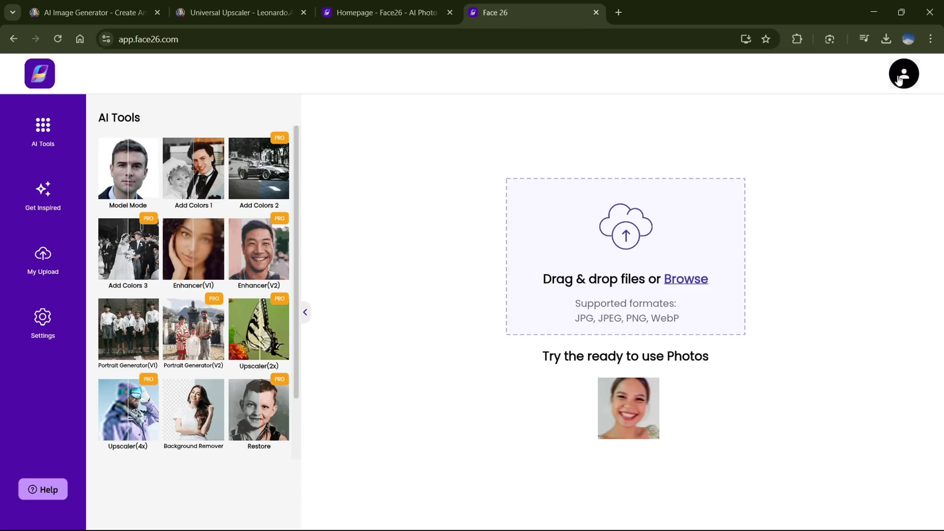
pyautogui.click(904, 75)
pyautogui.click(446, 304)
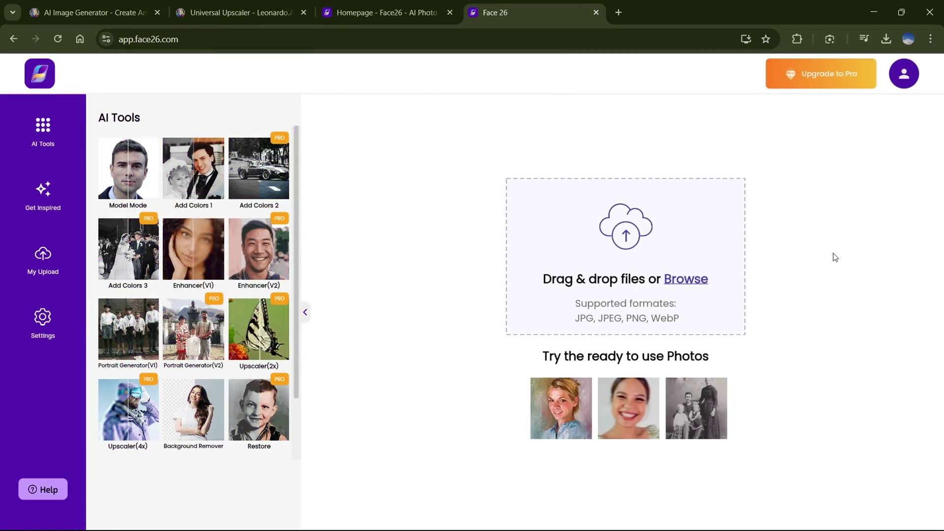
pyautogui.click(667, 263)
pyautogui.click(170, 106)
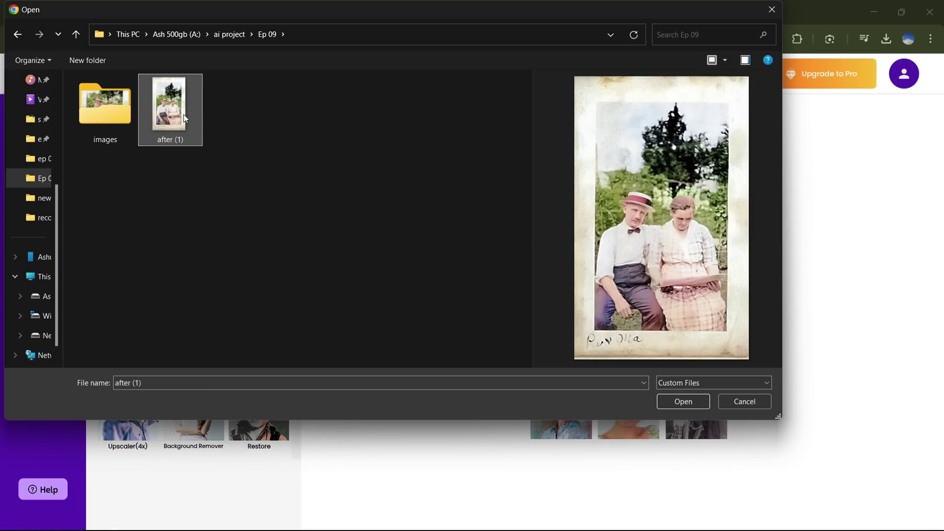
pyautogui.click(683, 400)
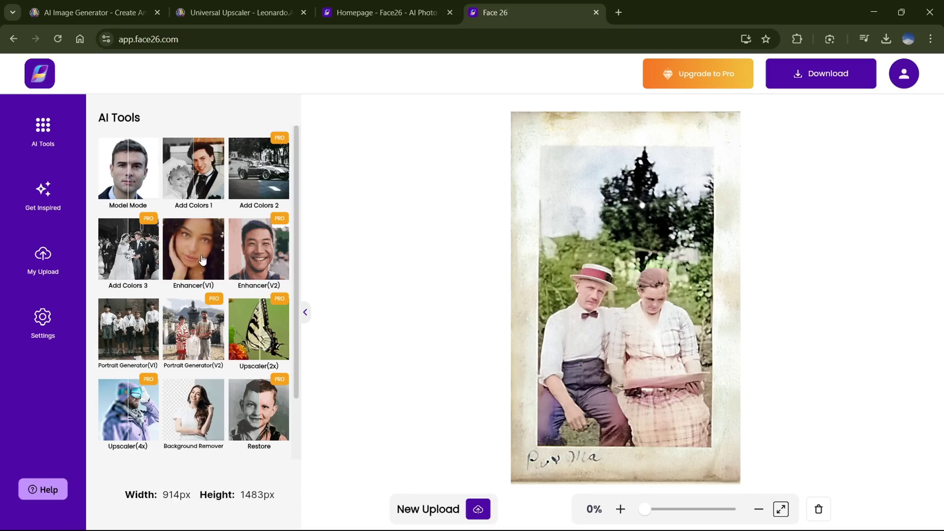
# Enhance the faces with Enhancer(V1) to 1828 × 2966 px, inspect the result, and download it.
pyautogui.click(218, 279)
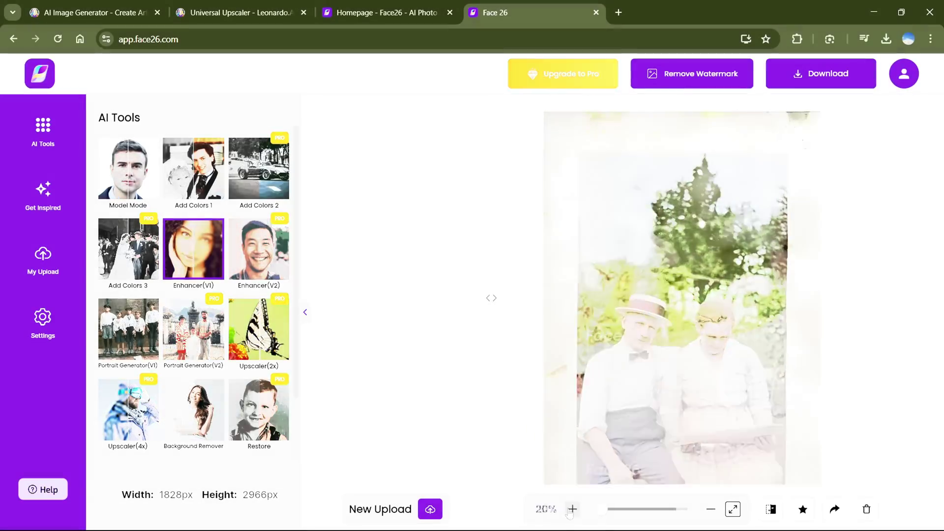
pyautogui.scroll(5, 785, 369)
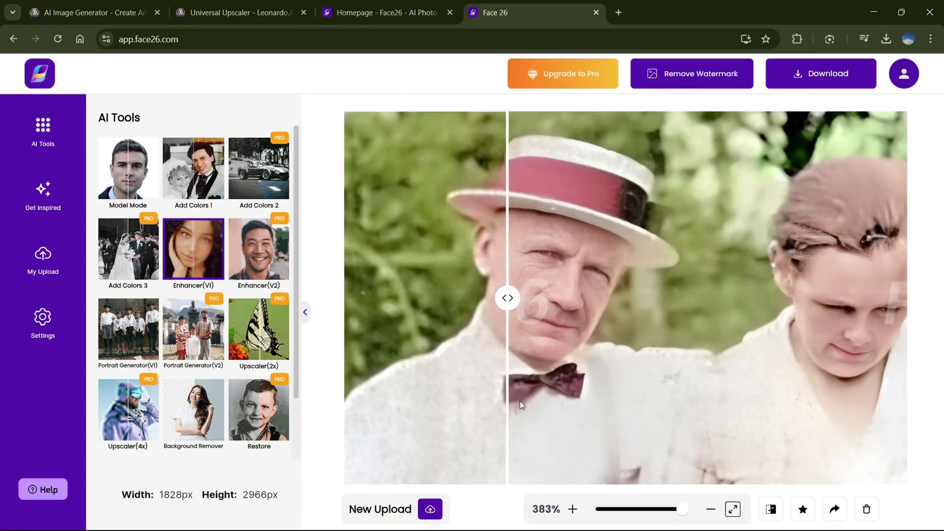
pyautogui.scroll(-5, 635, 358)
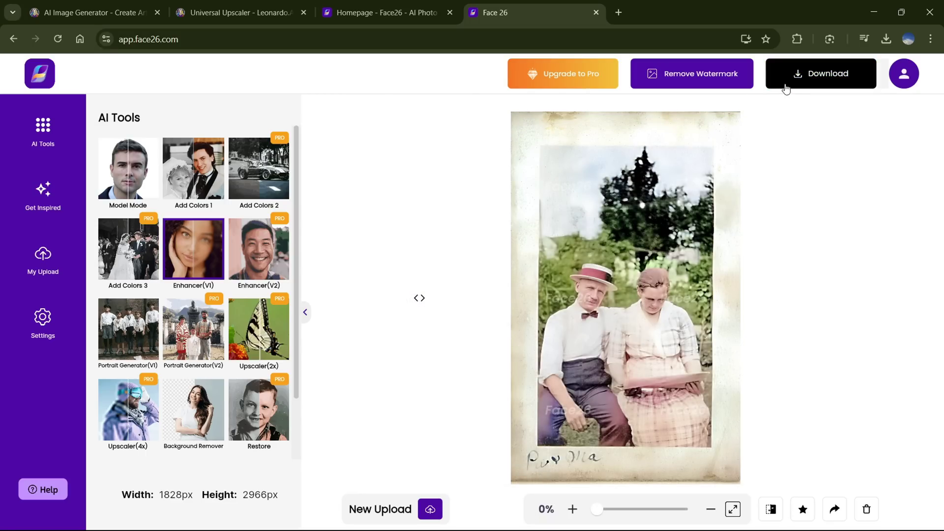
pyautogui.click(829, 80)
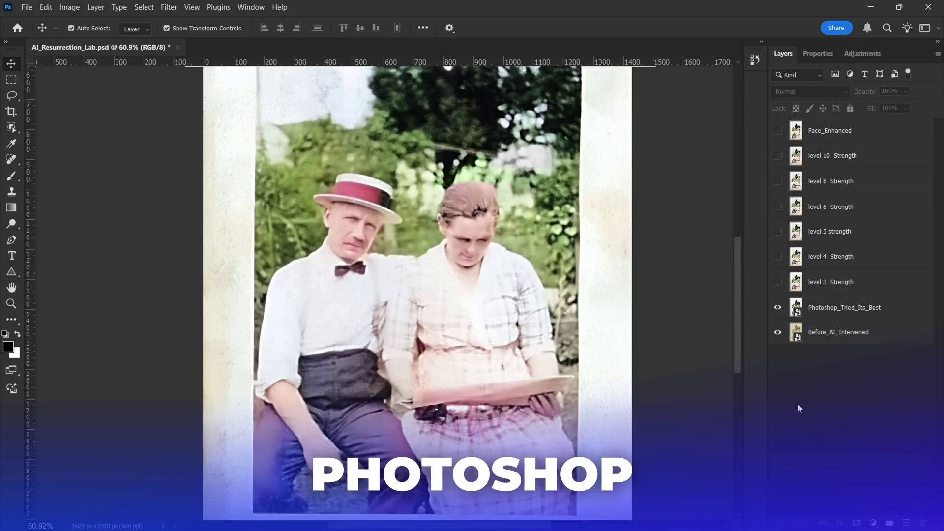
# Turn on visibility for the level 3, 4, 5 and 6 Strength layers.
pyautogui.click(778, 284)
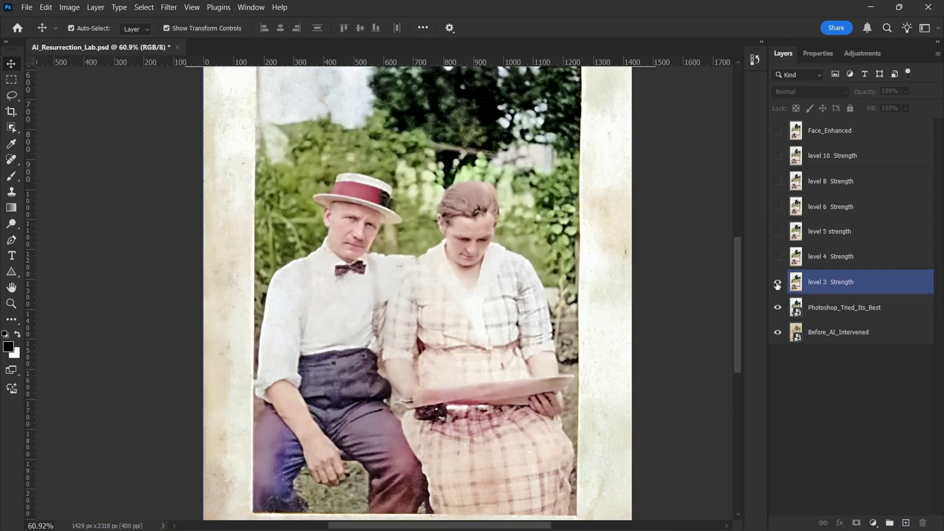
pyautogui.click(646, 279)
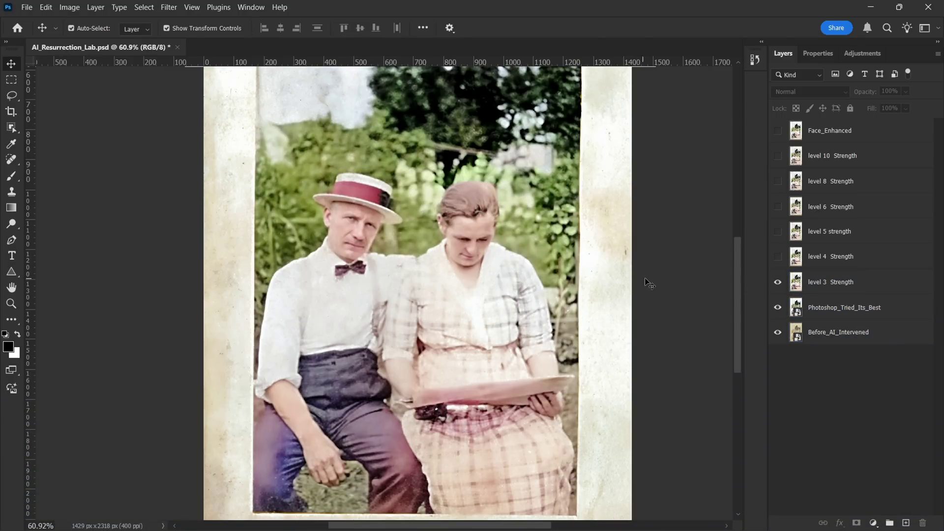
pyautogui.click(774, 257)
pyautogui.click(686, 261)
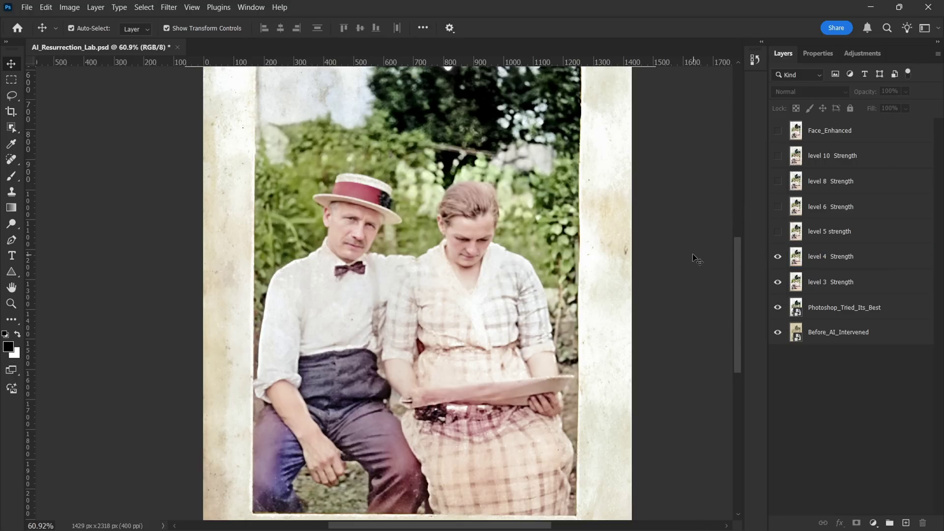
pyautogui.click(778, 232)
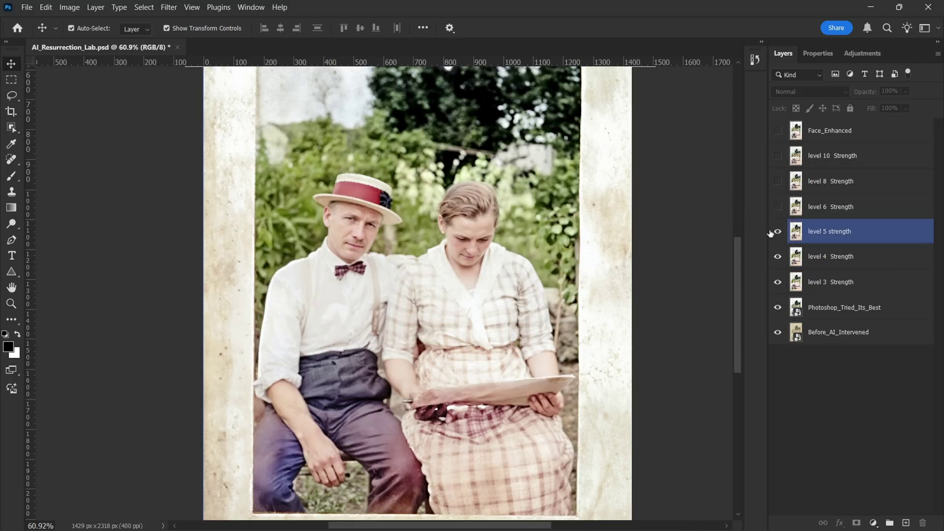
pyautogui.click(685, 224)
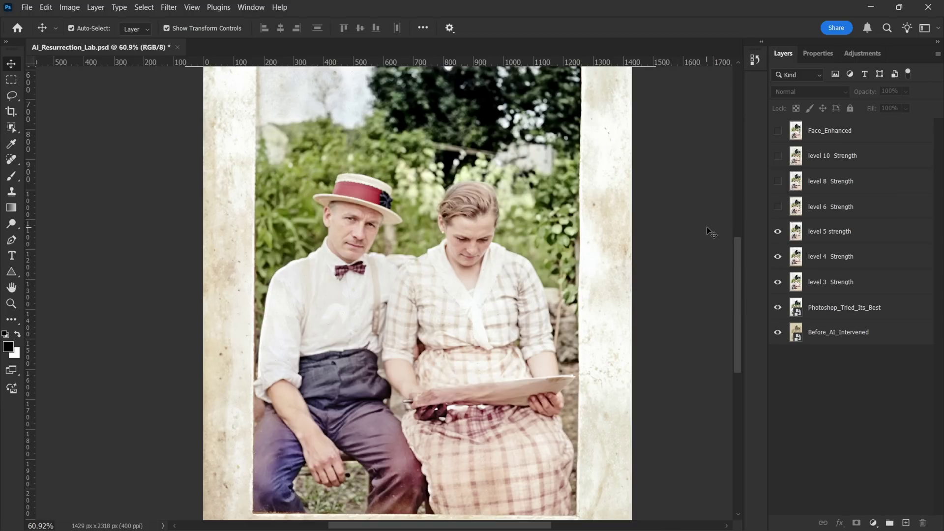
pyautogui.click(778, 207)
pyautogui.click(656, 208)
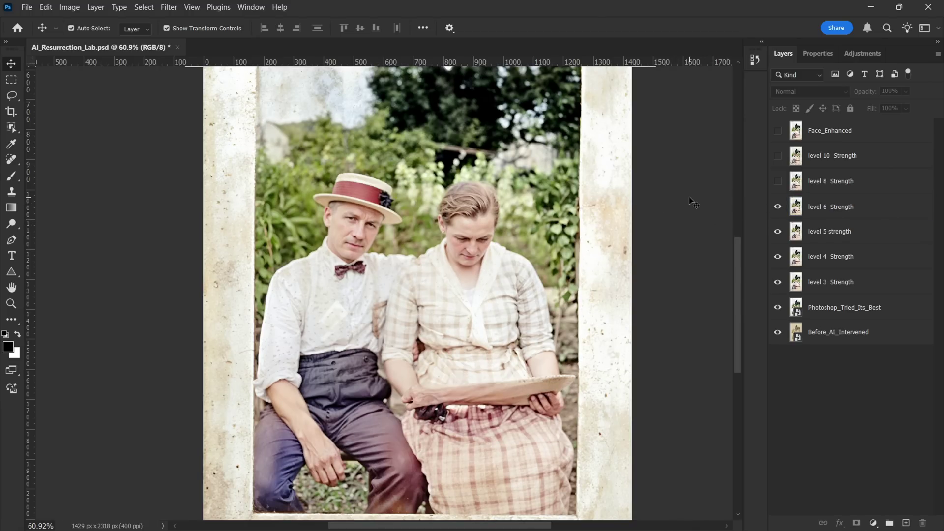
# Show the level 8 and level 10 Strength layers and select levels 6 through 3.
pyautogui.click(777, 181)
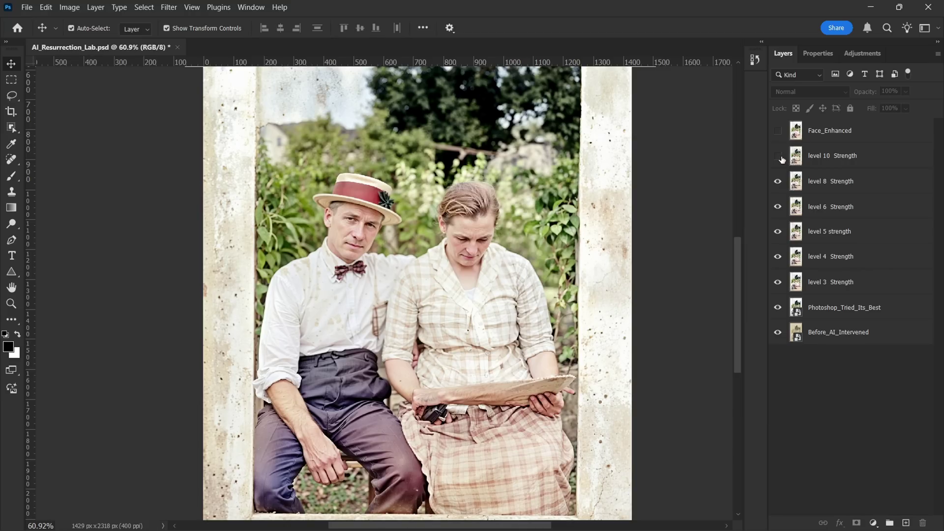
pyautogui.click(778, 156)
pyautogui.click(733, 160)
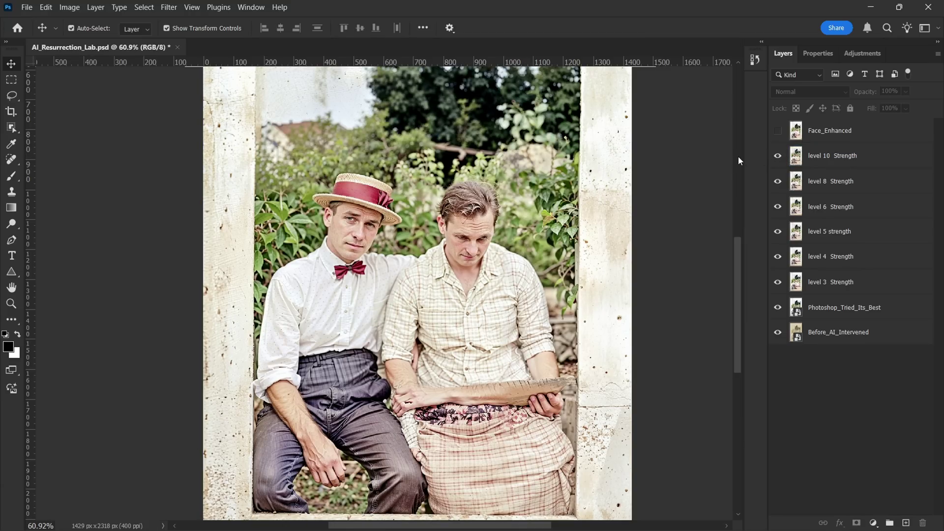
pyautogui.click(855, 210)
pyautogui.keyDown('shift'); pyautogui.click(806, 285); pyautogui.keyUp('shift')
# Group levels 3–6 into Group 1 and move Face_Enhanced below the level 8 layer.
pyautogui.hotkey('ctrl', 'g')
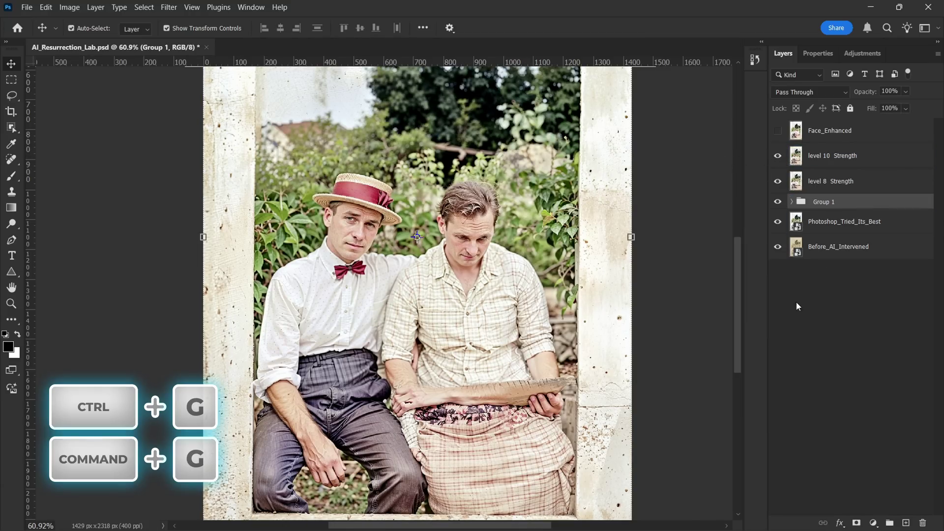
pyautogui.scroll(-3, 373, 236)
pyautogui.moveTo(344, 253); pyautogui.dragTo(338, 231)
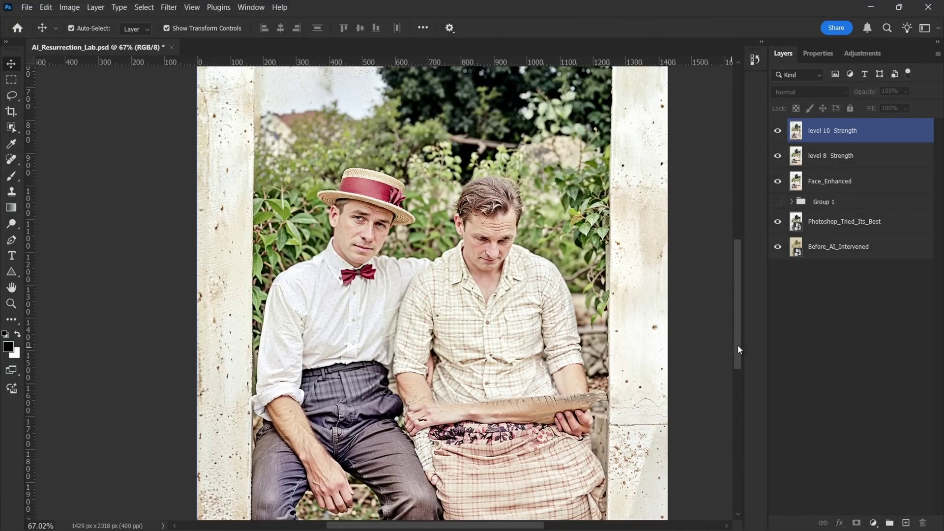
pyautogui.click(831, 156)
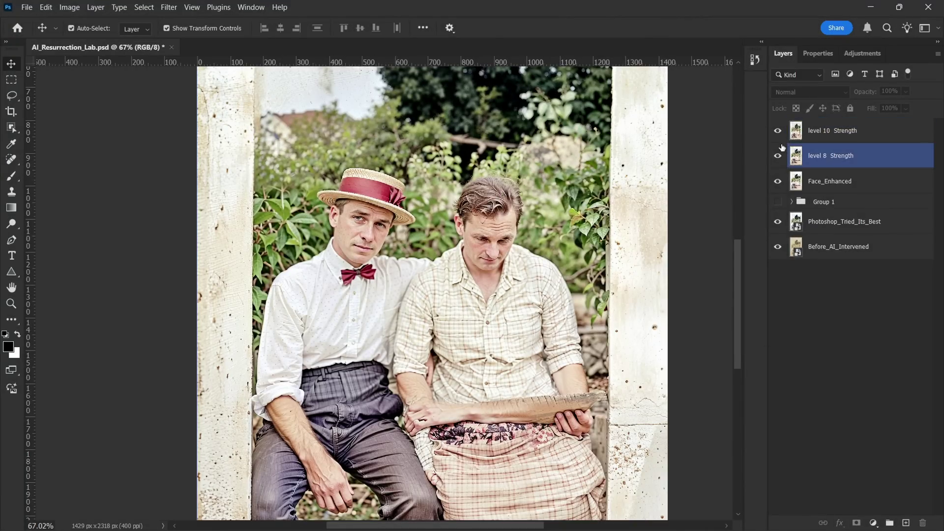
pyautogui.click(777, 131)
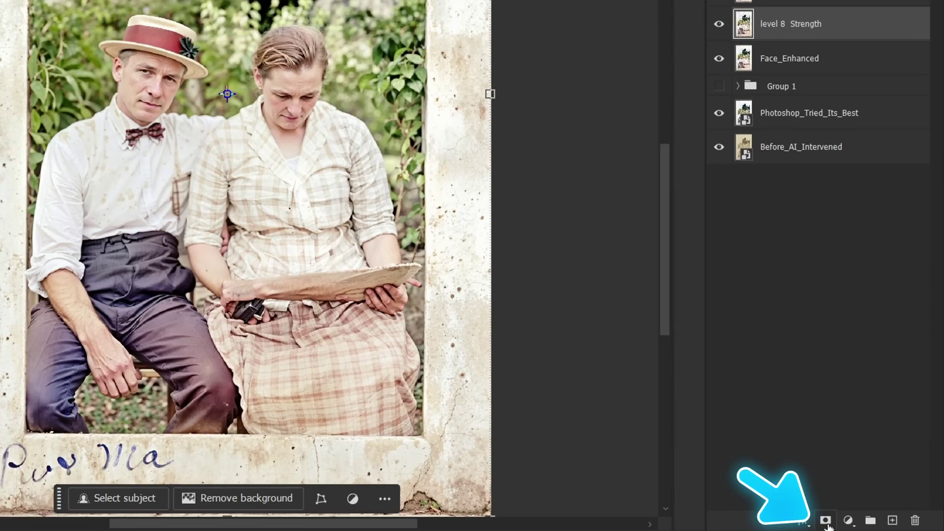
# Add white layer masks to the level 8 Strength and Face_Enhanced layers.
pyautogui.click(826, 520)
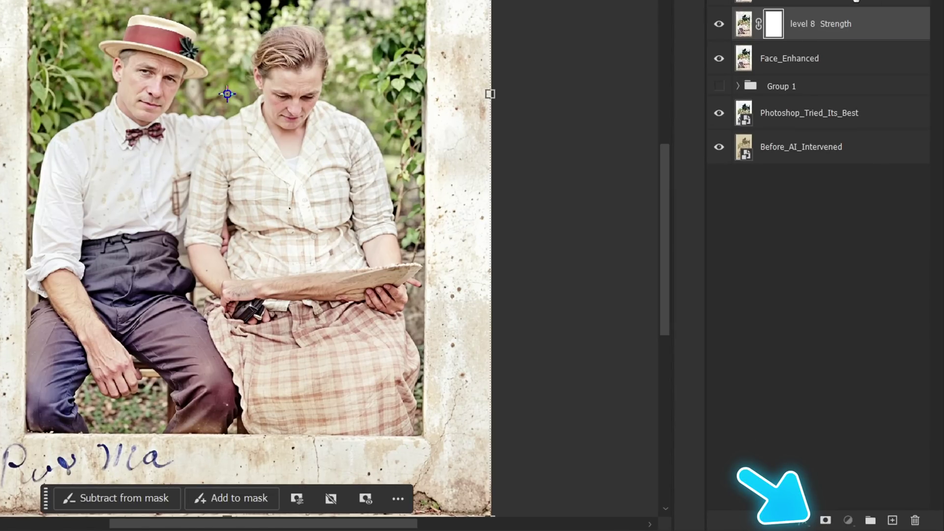
pyautogui.click(723, 5)
pyautogui.click(833, 59)
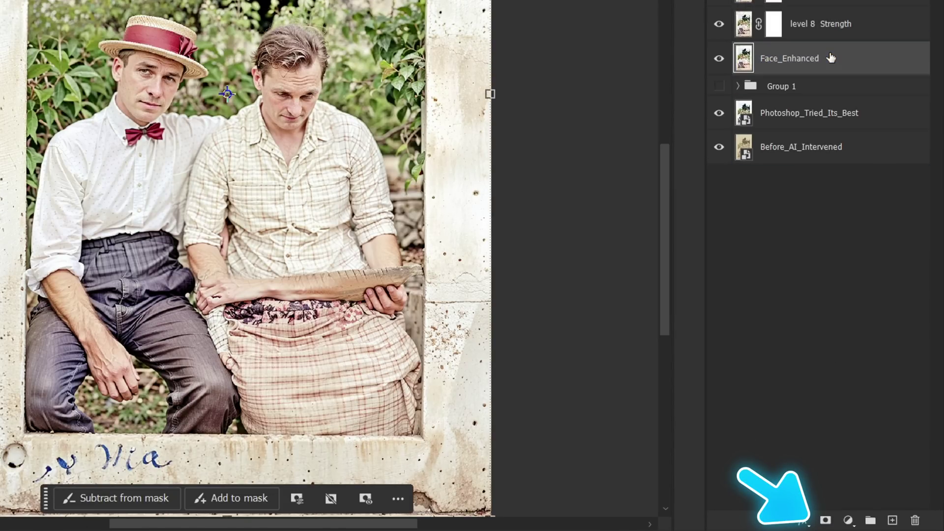
pyautogui.click(826, 521)
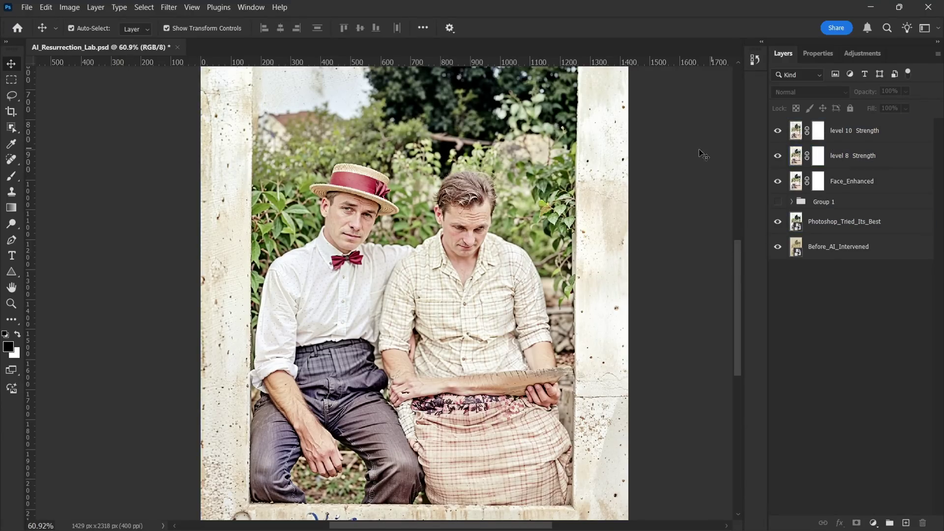
pyautogui.click(11, 178)
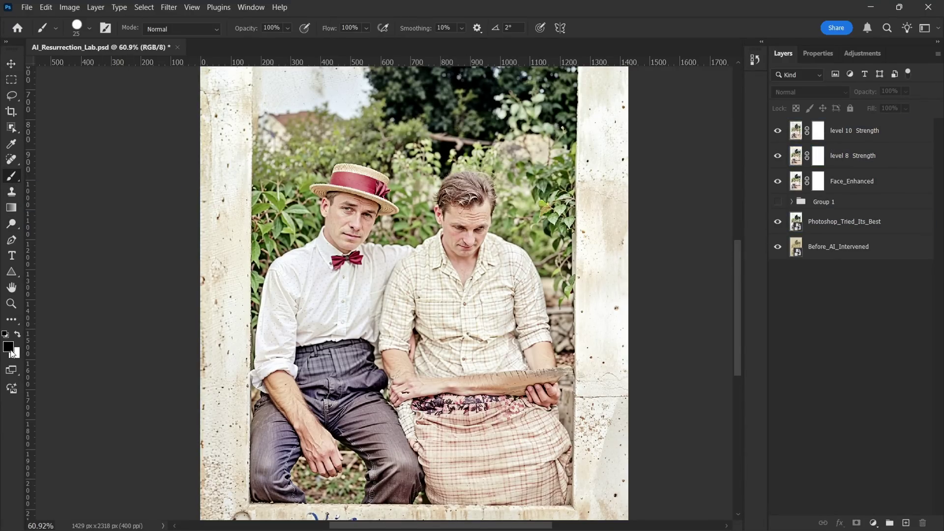
# Paint black on the level 10 Strength mask to hide the second figure.
pyautogui.click(10, 349)
pyautogui.click(835, 167)
pyautogui.click(815, 130)
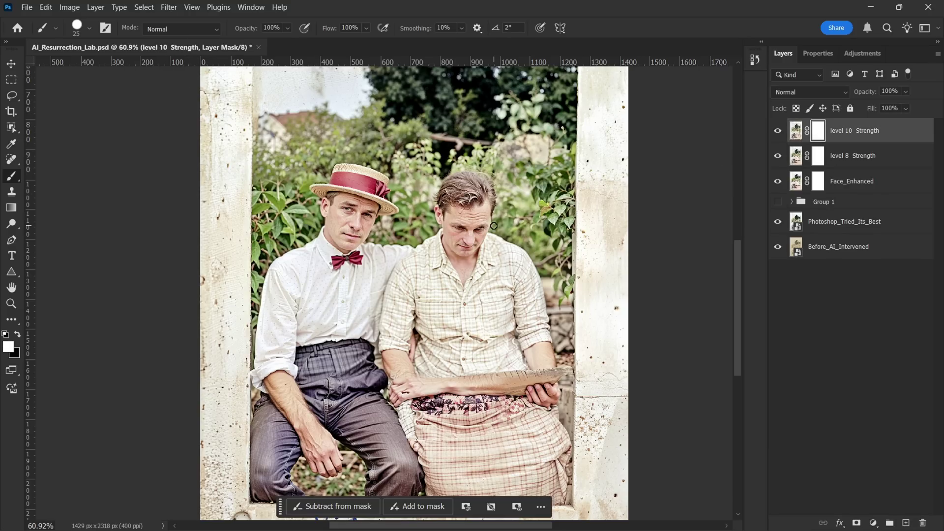
pyautogui.press('x')
pyautogui.scroll(3, 463, 228)
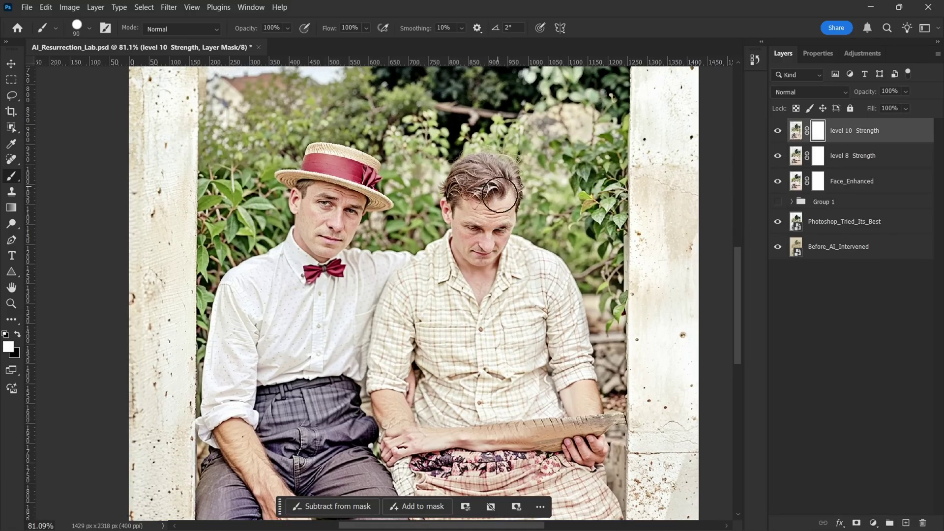
pyautogui.moveTo(498, 203); pyautogui.dragTo(556, 326)
pyautogui.scroll(3, 302, 337)
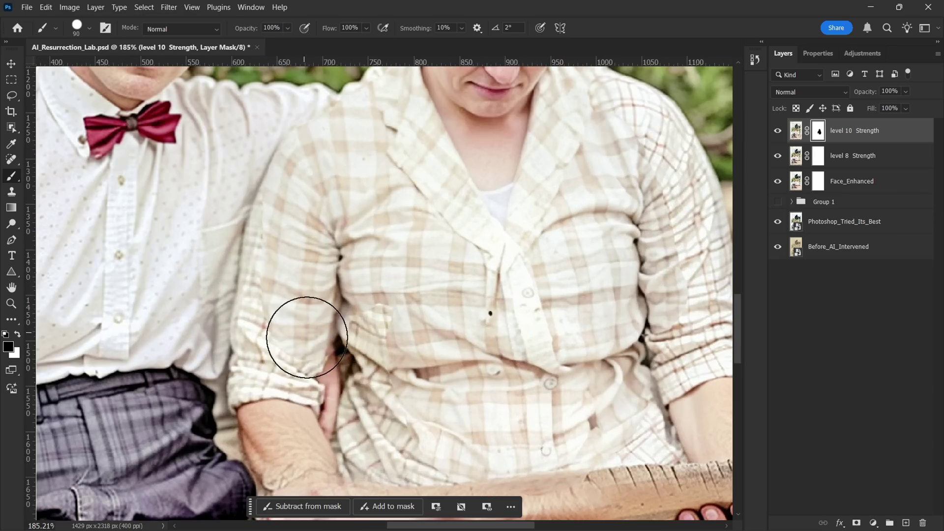
pyautogui.scroll(-2, 274, 270)
pyautogui.scroll(-4, 359, 316)
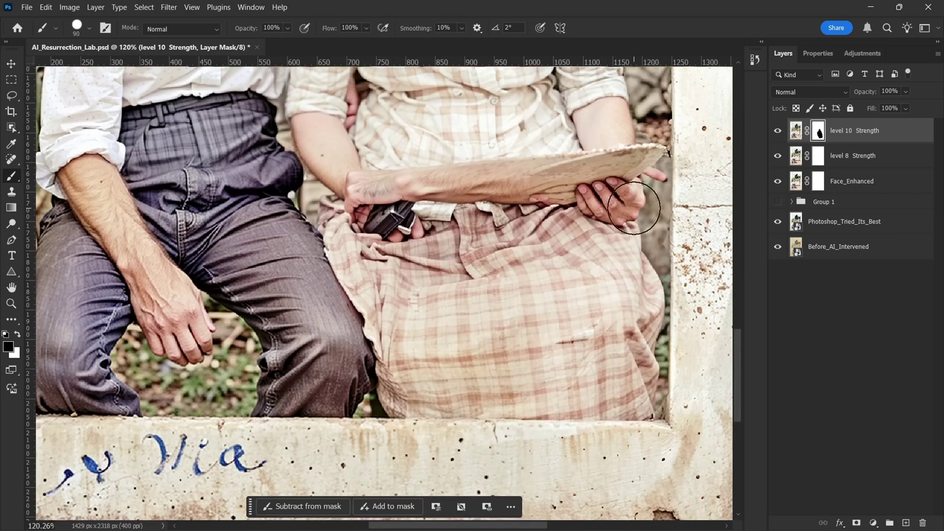
pyautogui.scroll(-2, 597, 274)
pyautogui.scroll(5, 424, 271)
# Switch to a much smaller black brush with 57% opacity and 52% flow.
pyautogui.press('x')
pyautogui.press('[')
pyautogui.press('[')
pyautogui.press('[')
pyautogui.press('[')
pyautogui.press('[')
pyautogui.click(89, 28)
pyautogui.press('Return')
pyautogui.press('x')
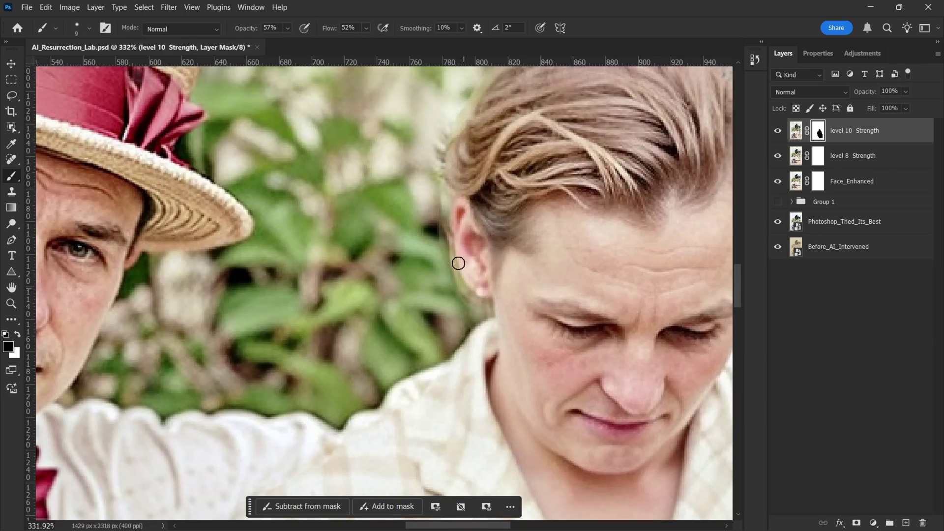
pyautogui.press('5')
pyautogui.press('7')
pyautogui.hotkey('shift', '5')
pyautogui.hotkey('shift', '2')
# Select the level 10 Strength mask again with white as the painting colour.
pyautogui.scroll(-2, 644, 296)
pyautogui.scroll(-5, 500, 339)
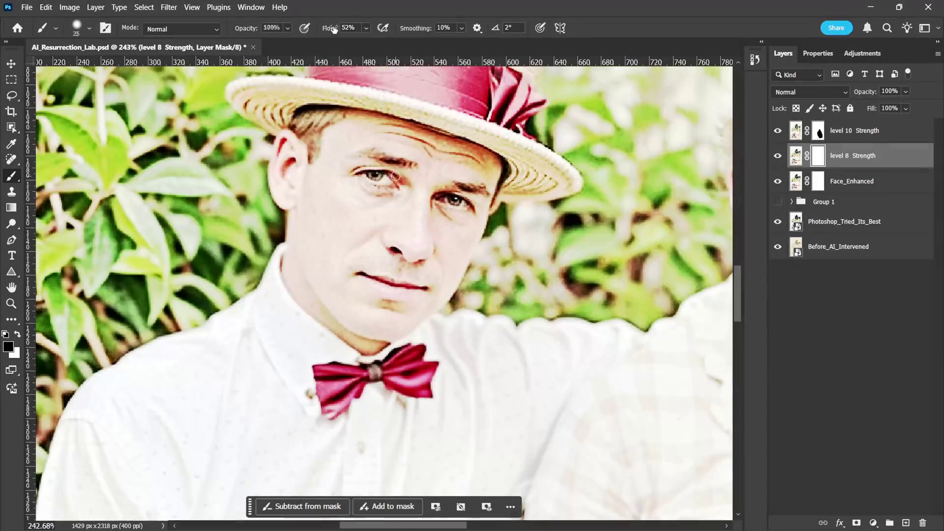
pyautogui.scroll(1, 382, 131)
pyautogui.scroll(3, 332, 351)
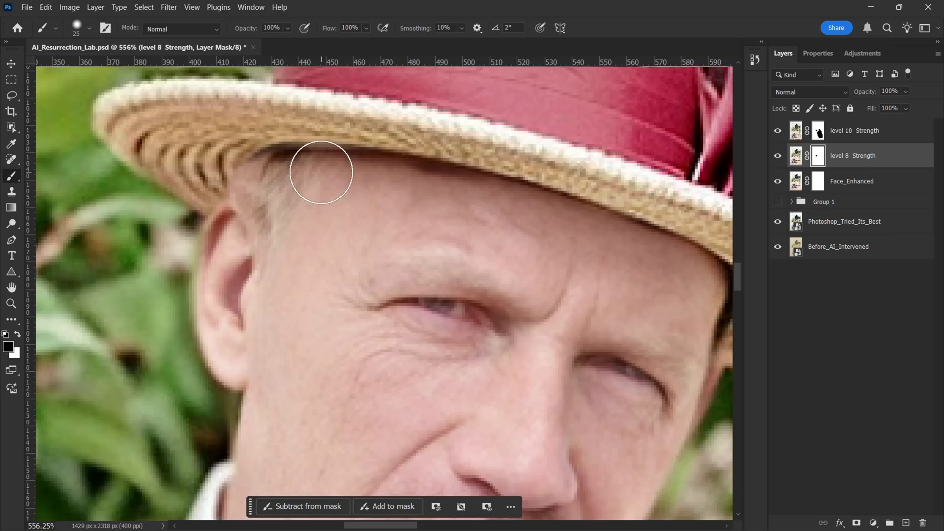
pyautogui.click(855, 130)
pyautogui.press('x')
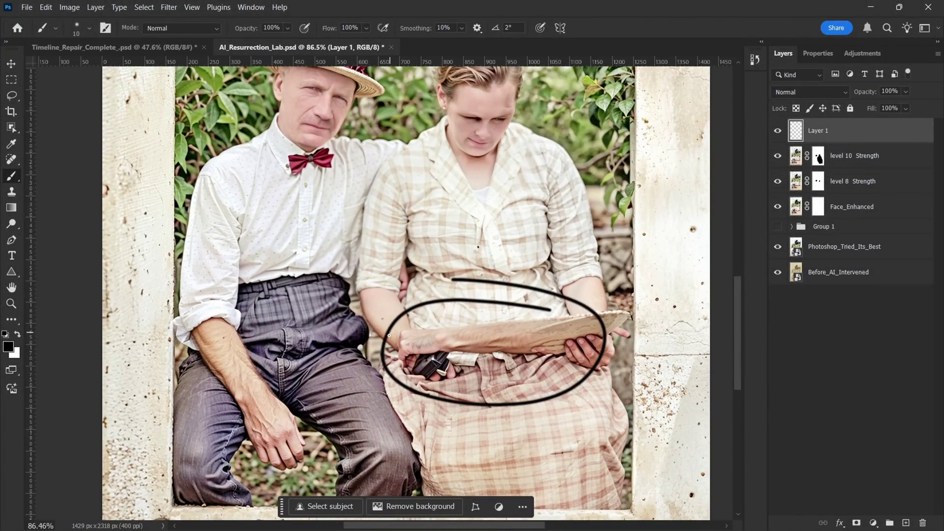
# Scroll around the photo to review the remaining problem areas.
pyautogui.scroll(-2, 378, 382)
pyautogui.scroll(-1, 347, 331)
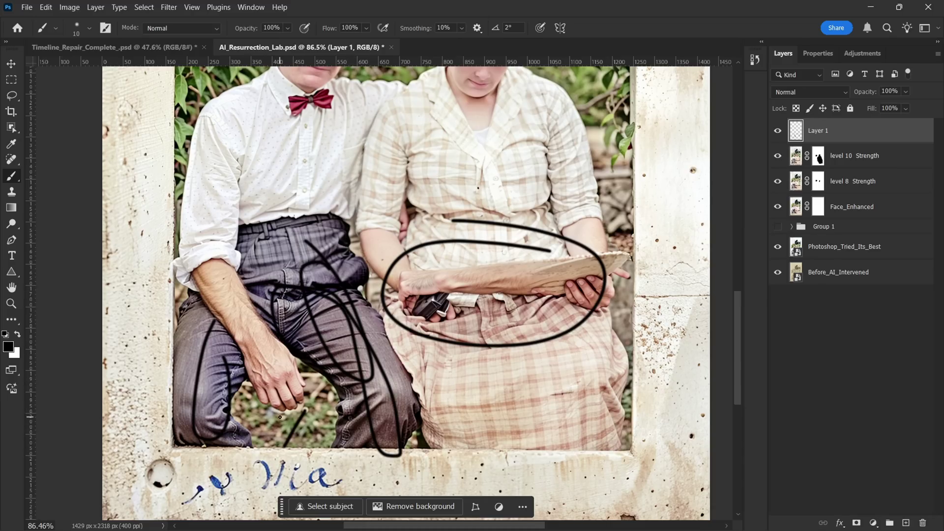
pyautogui.scroll(-4, 359, 344)
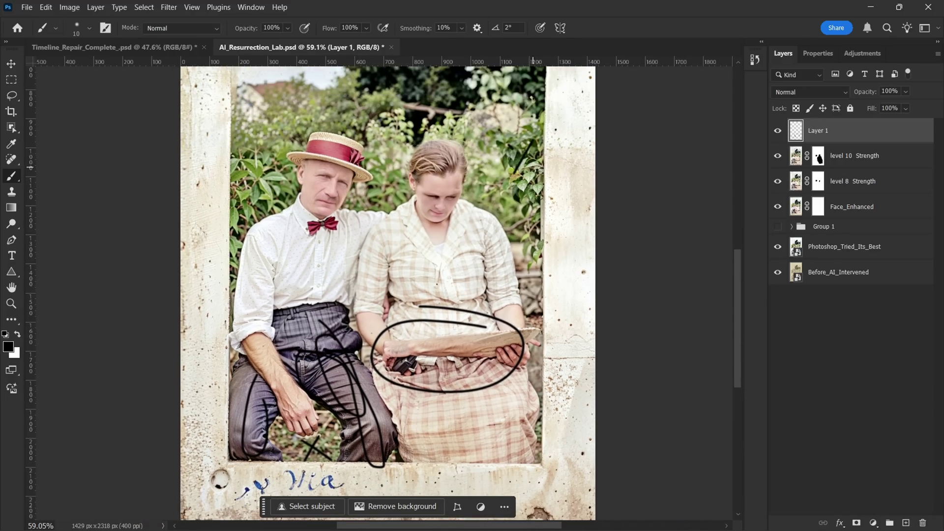
pyautogui.scroll(-2, 300, 207)
pyautogui.scroll(3, 382, 295)
pyautogui.scroll(-4, 382, 295)
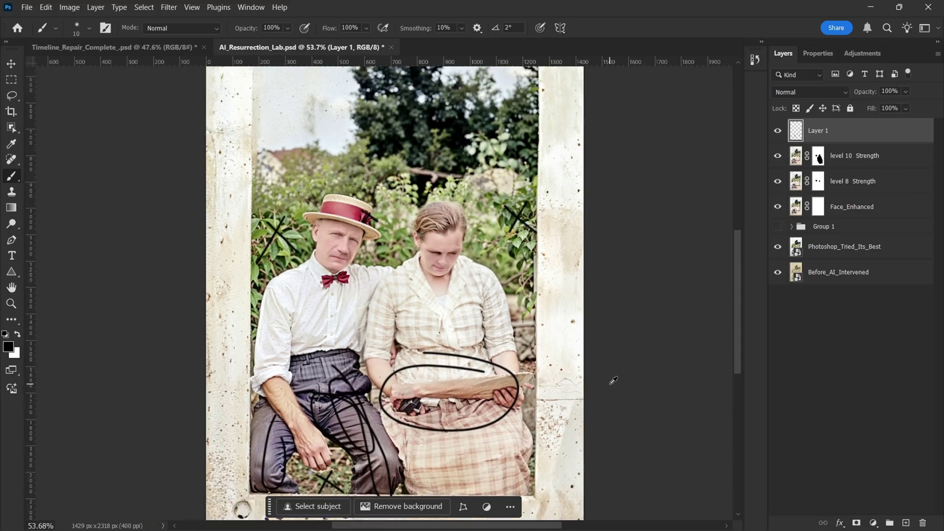
pyautogui.scroll(-2, 610, 384)
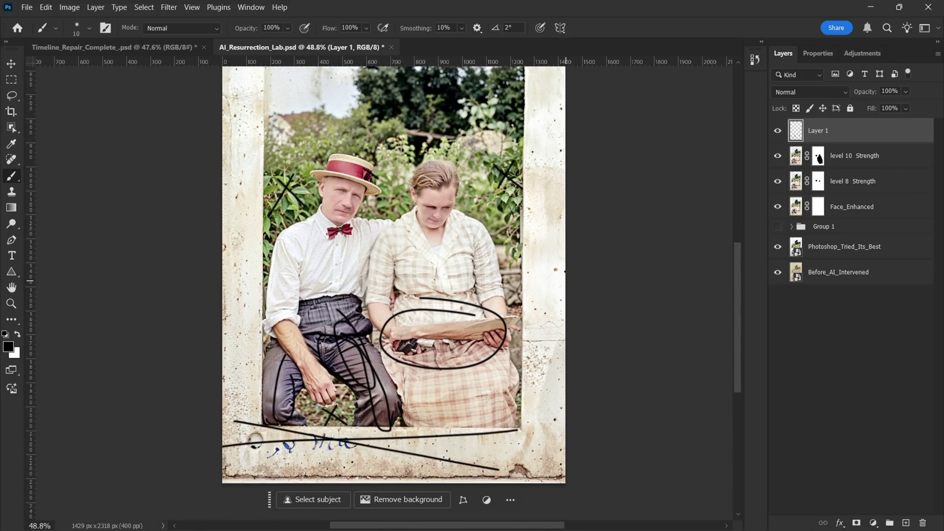
# Lasso the background between the man's knees.
pyautogui.press('l')
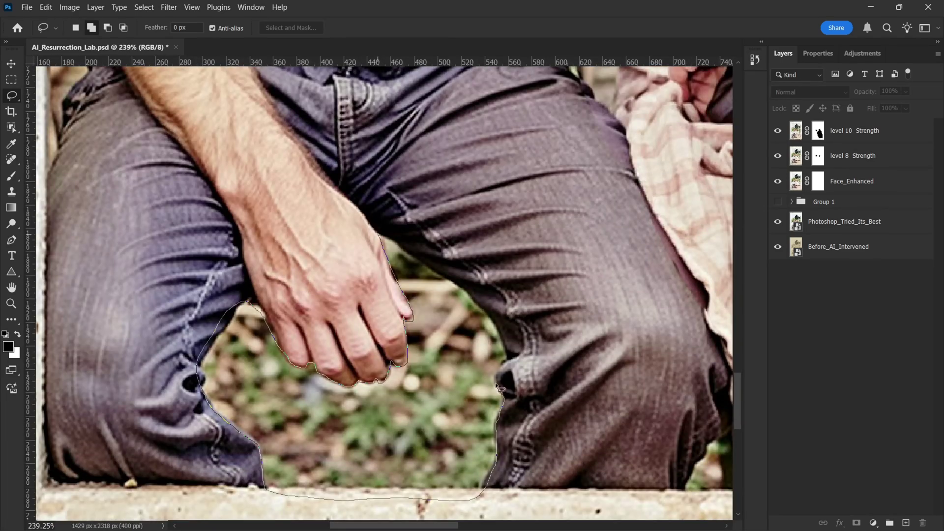
pyautogui.moveTo(501, 389); pyautogui.dragTo(381, 237)
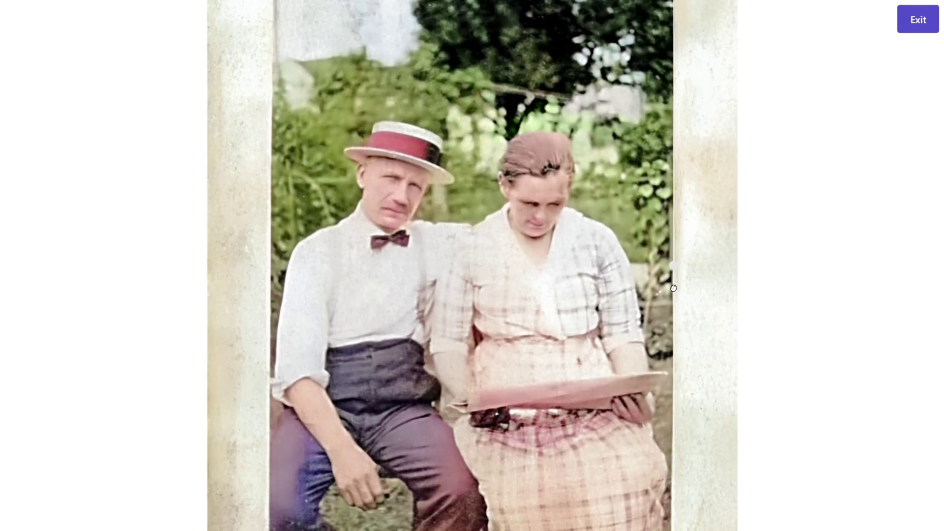
# Drag the comparison slider left to reveal more of the restored composite over the original.
pyautogui.moveTo(674, 300); pyautogui.dragTo(213, 367)
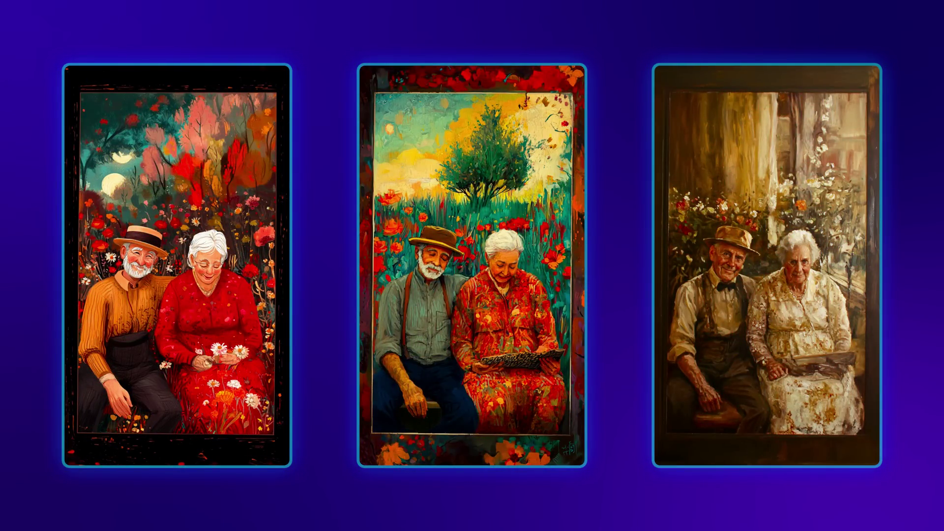